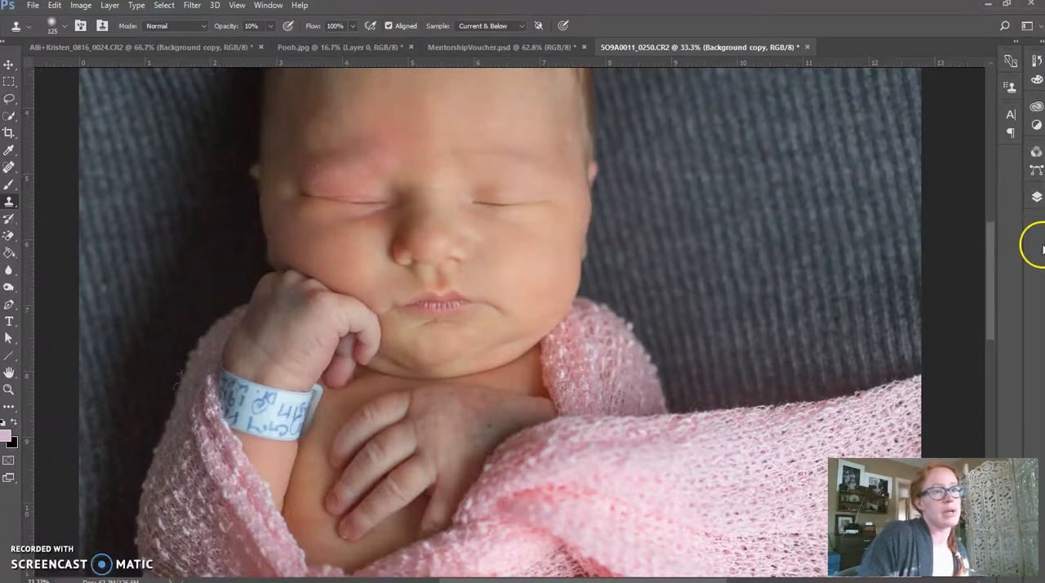
Add a solid color fill layer in pale pinkish purple (#d3b2d4) above the Background copy layer.
click(1037, 196)
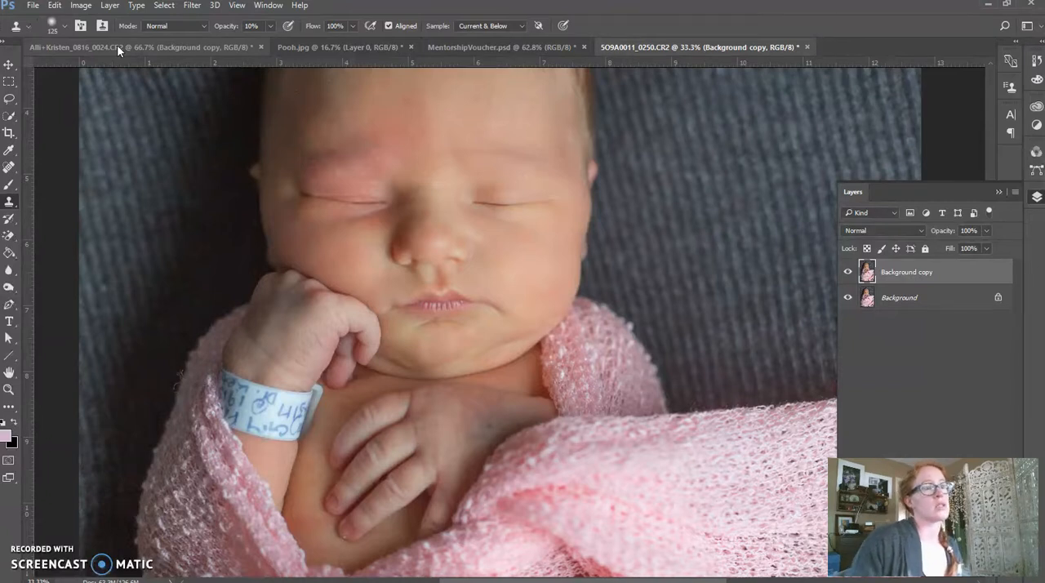
click(110, 6)
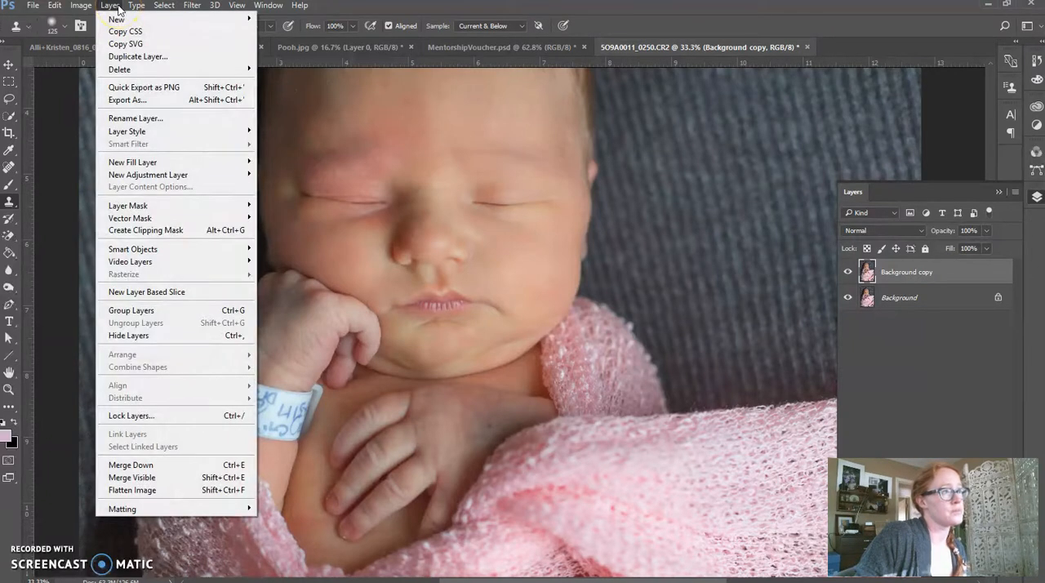
mouse_move(151, 157)
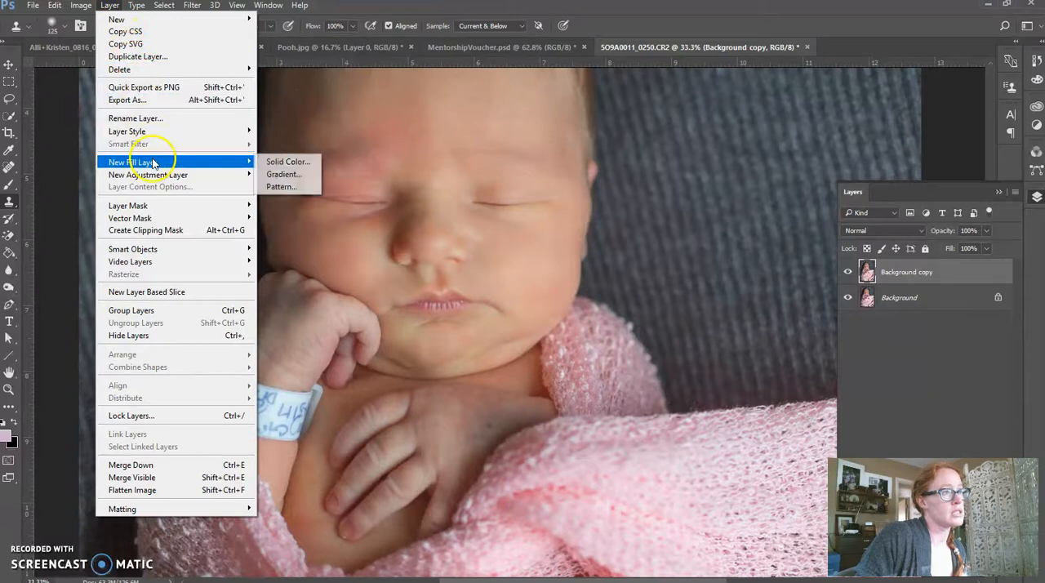
click(279, 161)
click(636, 181)
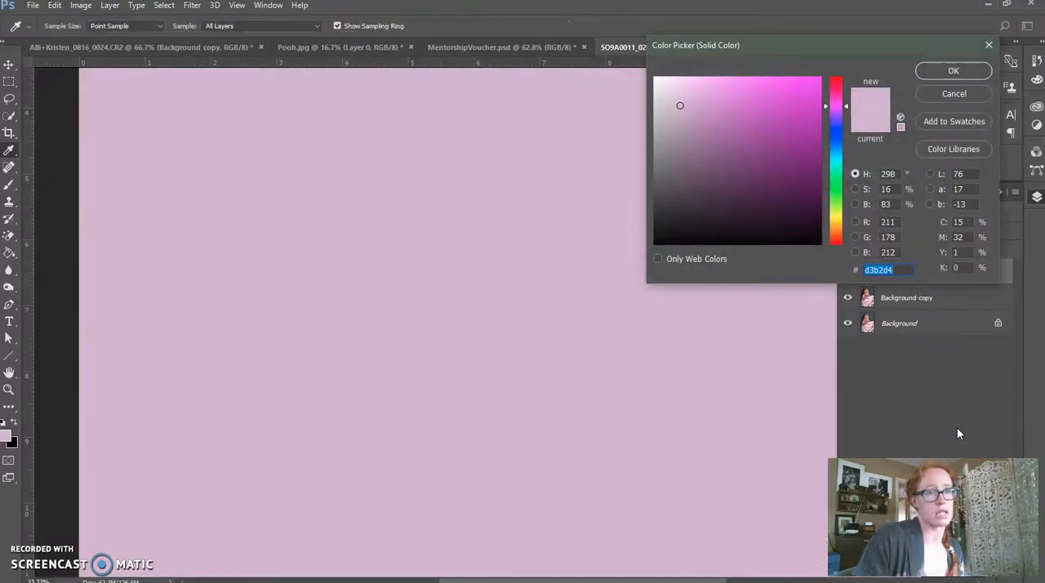
click(954, 70)
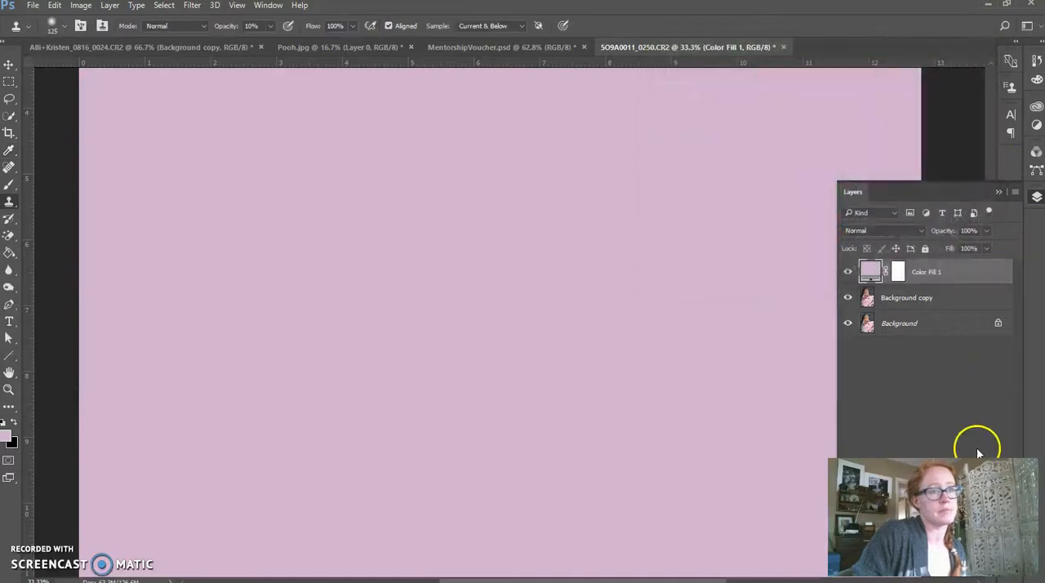
Set the pink fill layer's blend mode to Color and reduce its opacity to 13%.
click(918, 231)
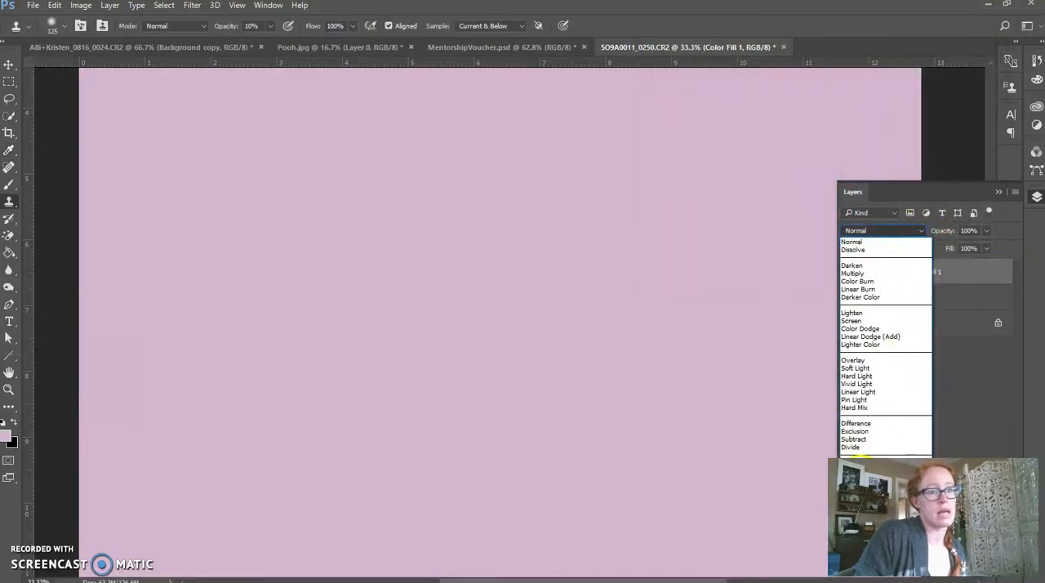
click(874, 449)
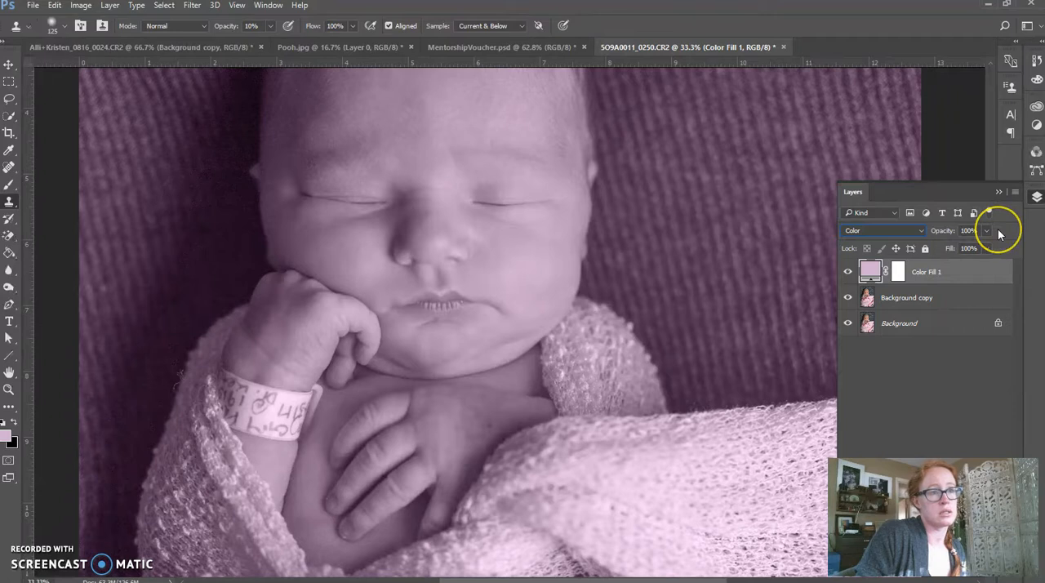
drag(984, 230, 935, 272)
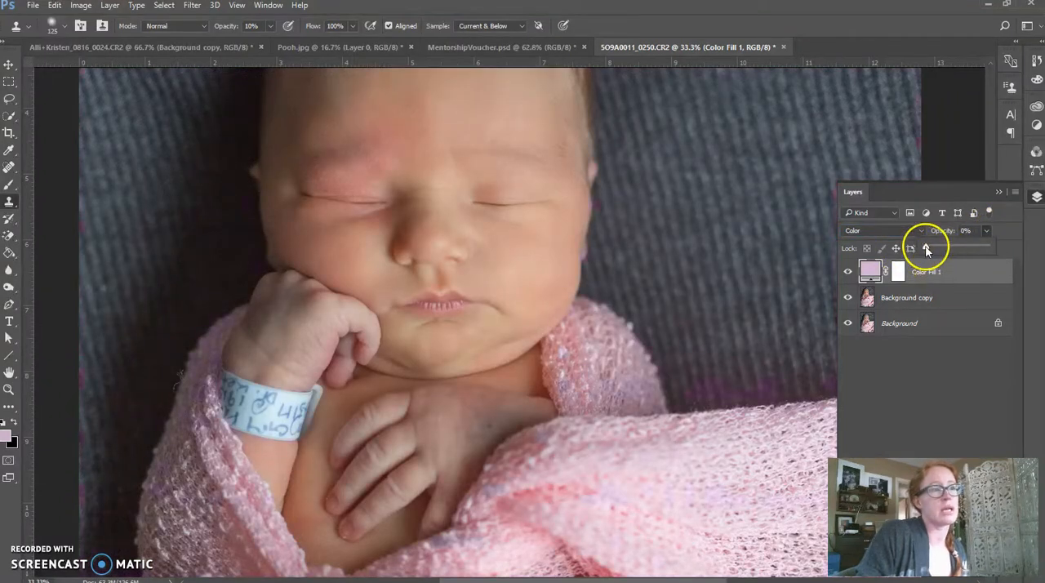
drag(926, 251, 933, 251)
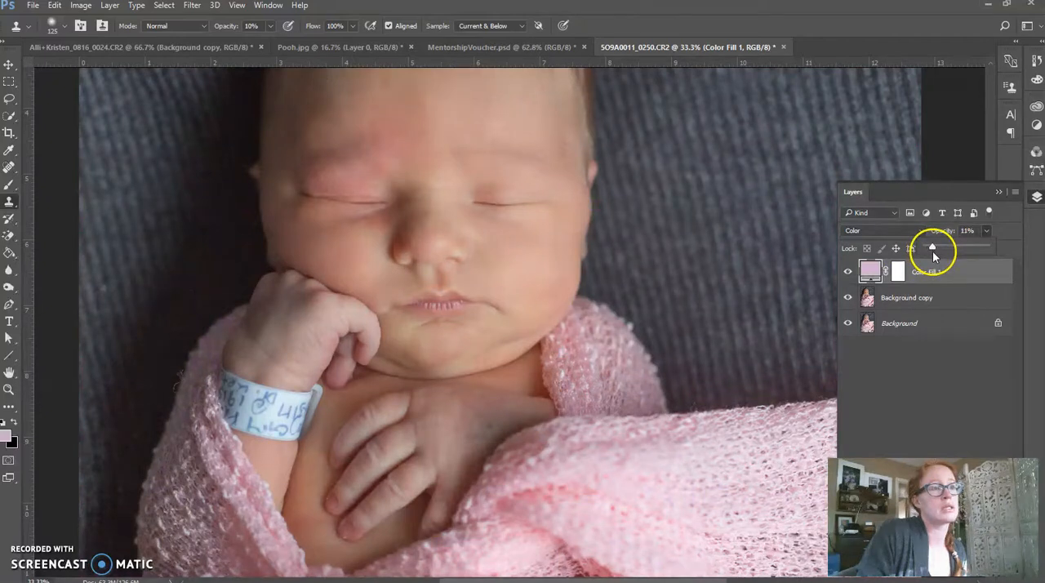
click(937, 365)
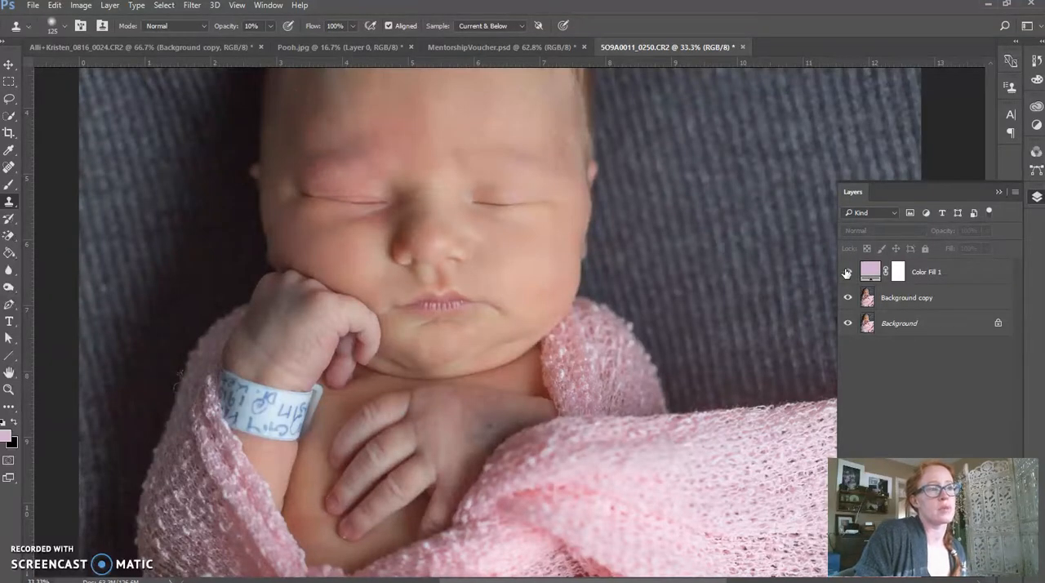
Lower the pink fill layer's opacity to 10% and compare the photo with the layer hidden and shown.
click(975, 274)
click(984, 232)
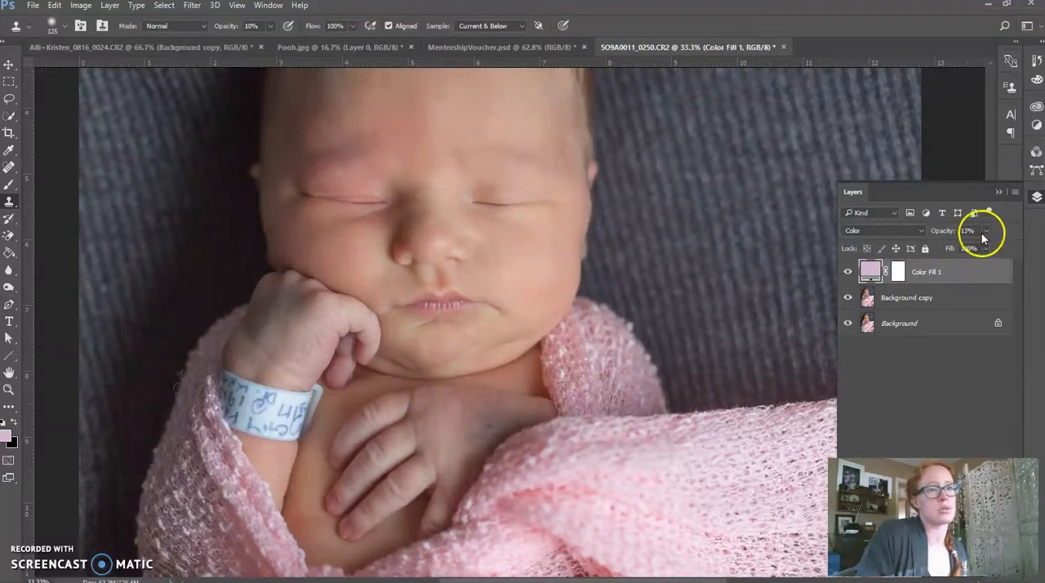
click(944, 234)
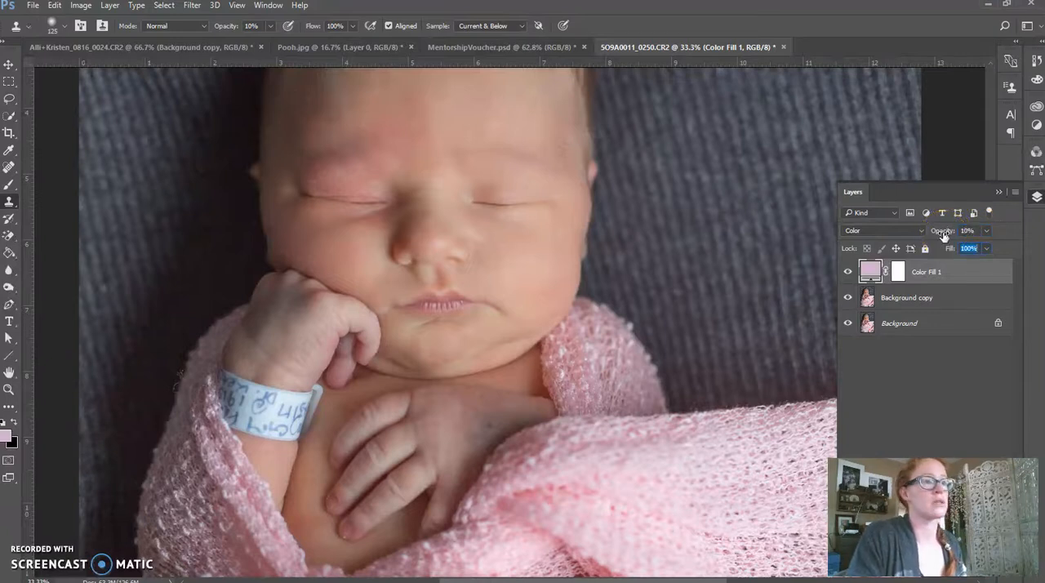
click(938, 369)
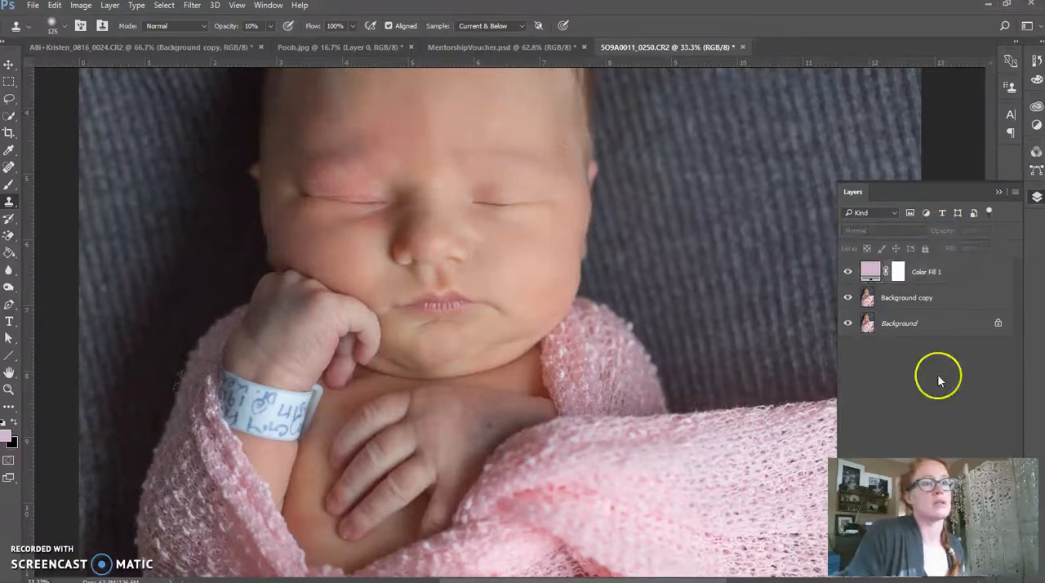
click(848, 276)
click(848, 276)
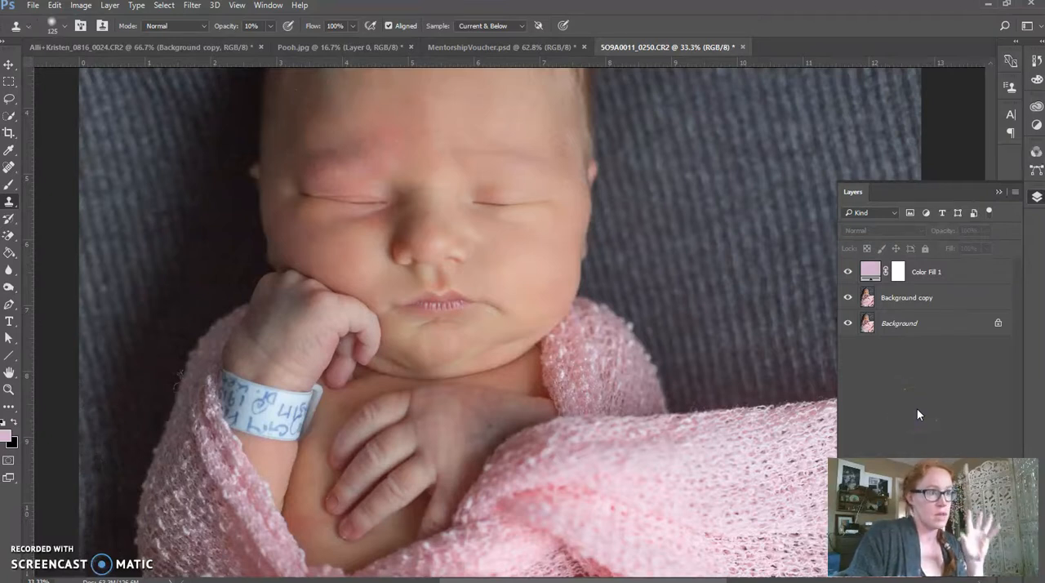
Duplicate the Color Fill 1 layer within the same document, keeping the default copy name.
click(998, 287)
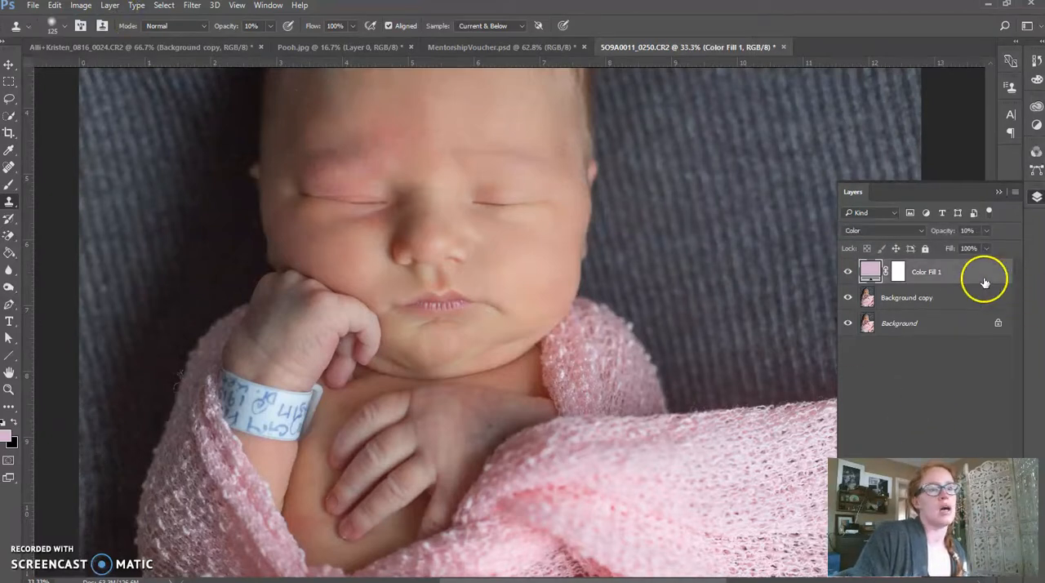
click(1015, 192)
click(943, 211)
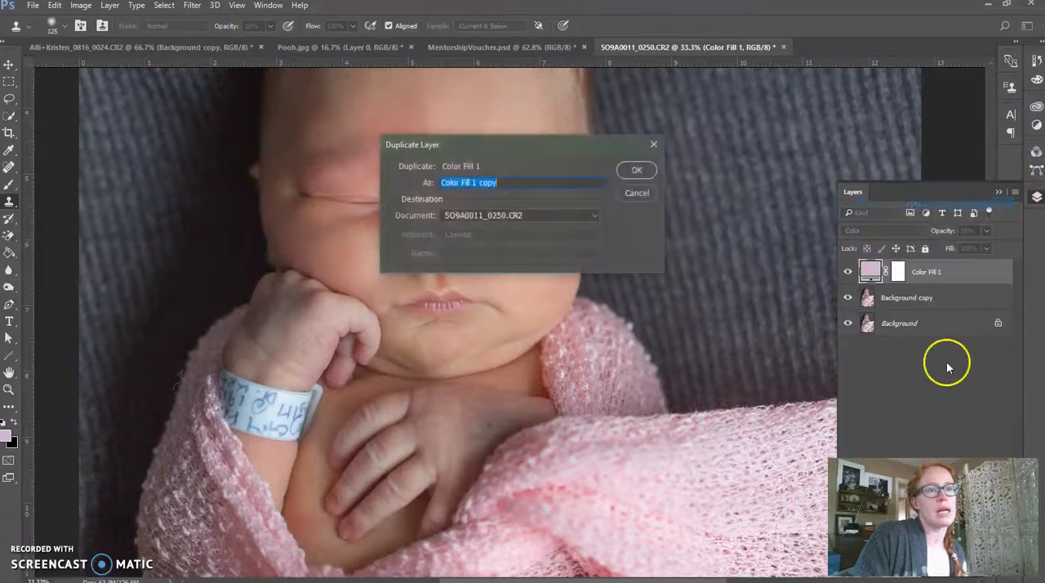
click(627, 173)
Change the duplicated fill layer's color to green (#5ebb57) and check its effect on the photo.
double_click(872, 273)
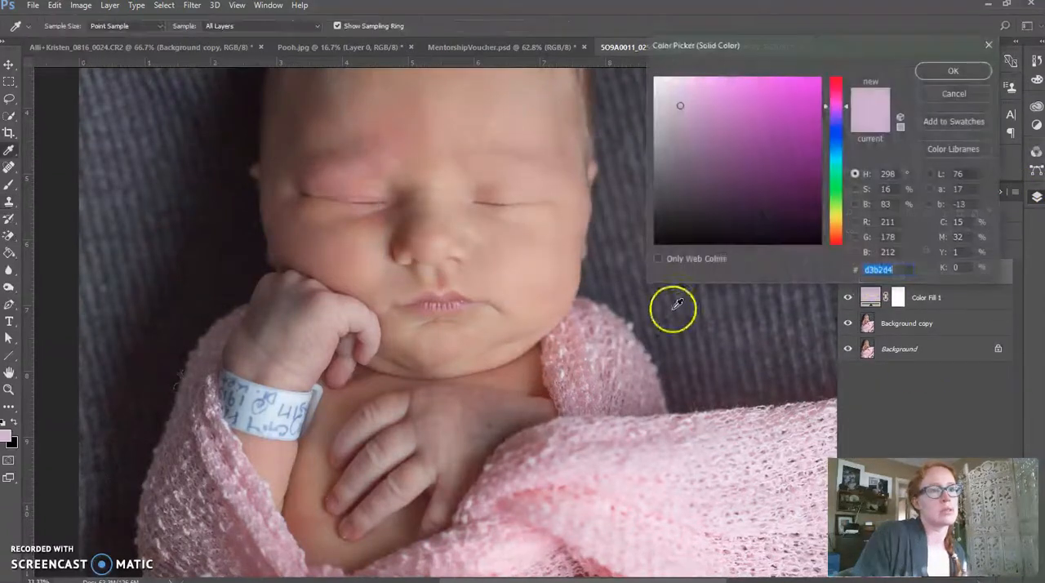
click(840, 185)
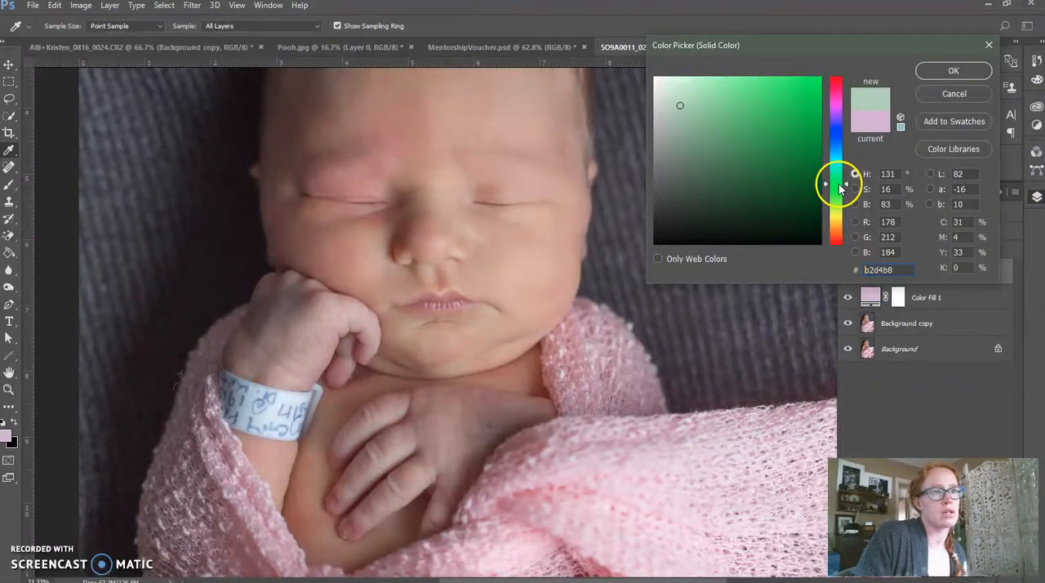
click(744, 121)
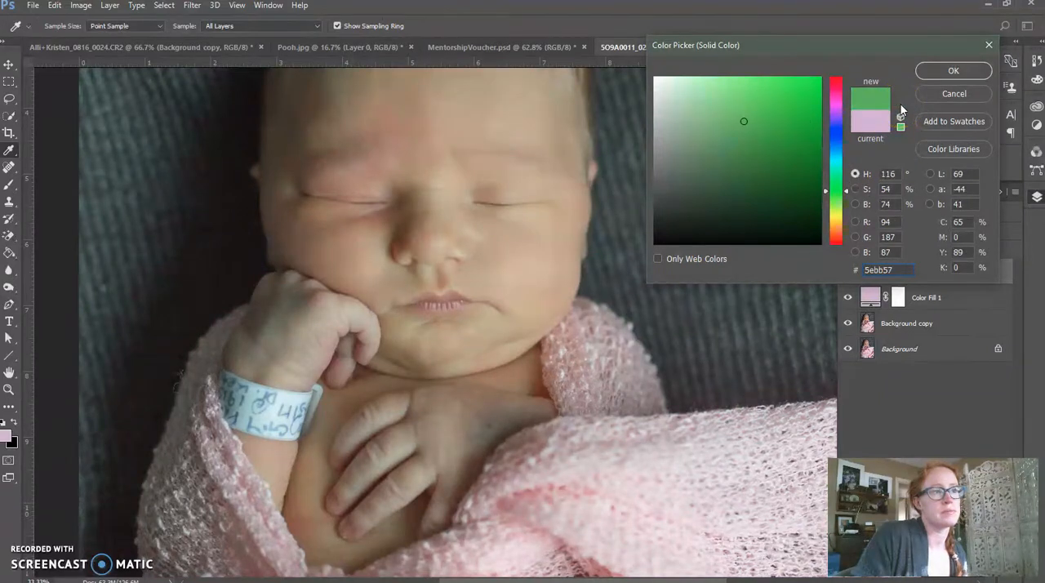
click(953, 70)
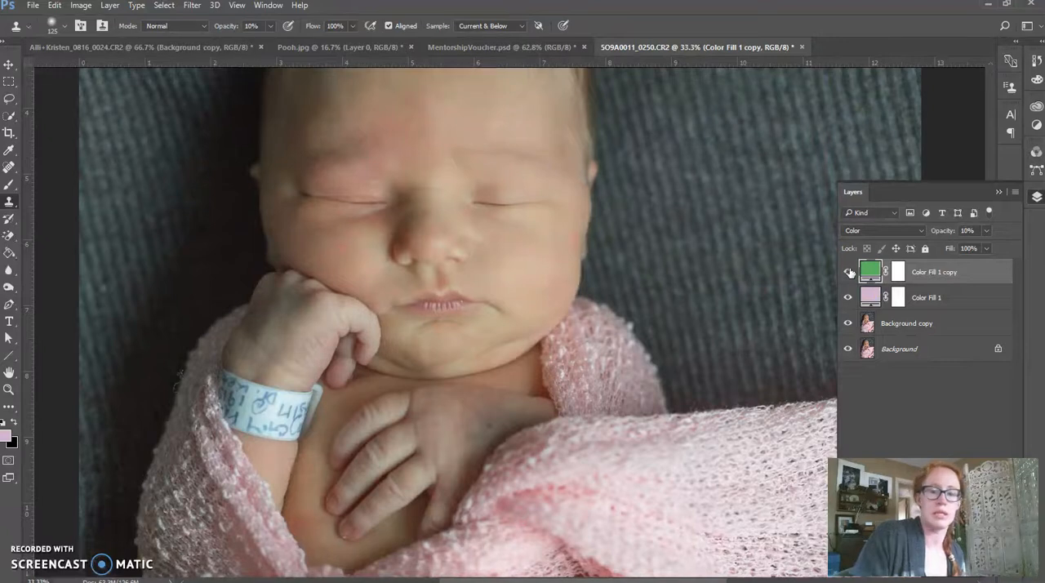
click(849, 272)
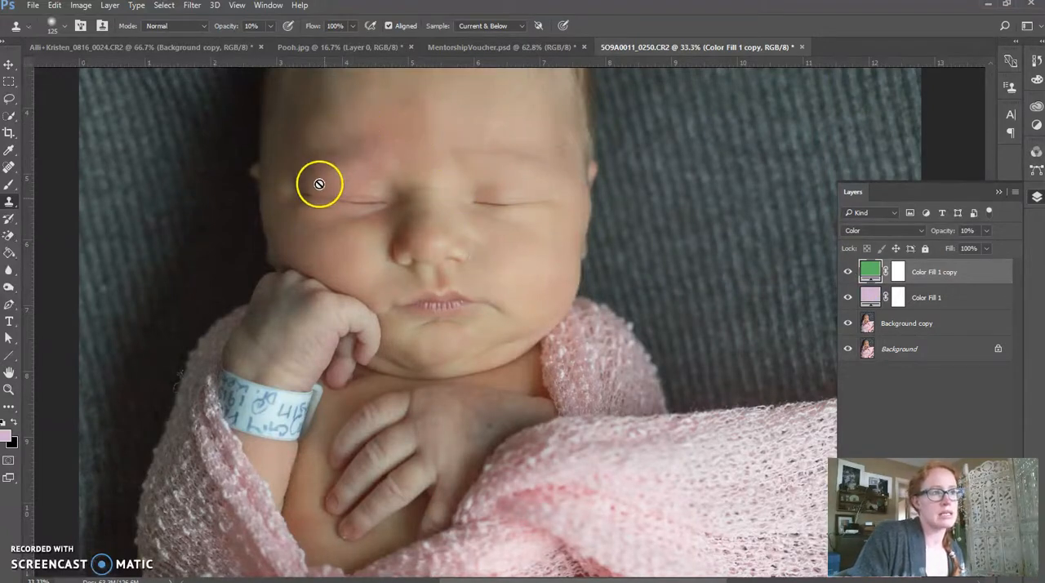
Fill the green fill layer's mask entirely with black using the Paint Bucket to hide its effect.
click(353, 186)
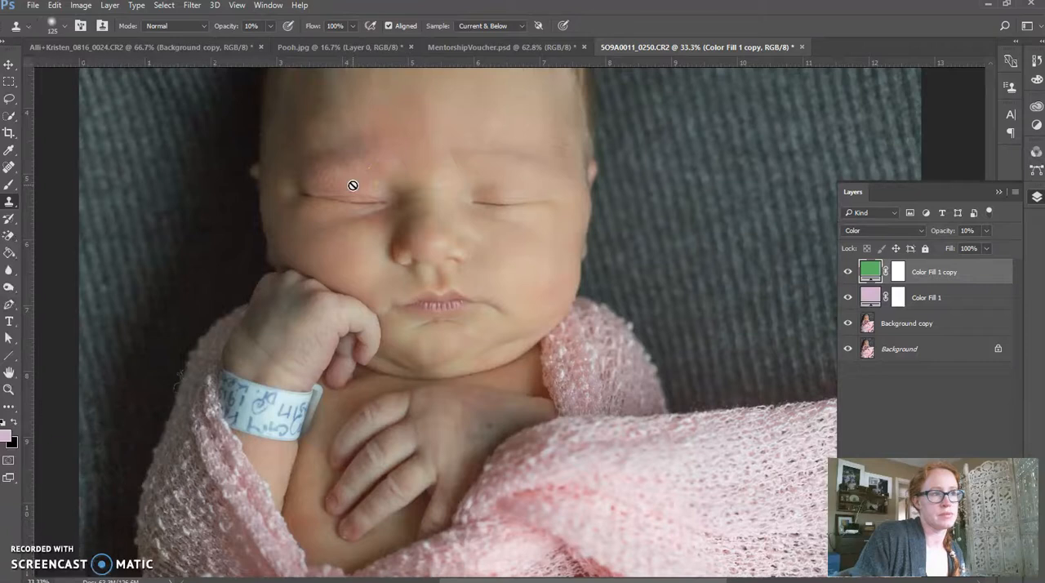
click(899, 273)
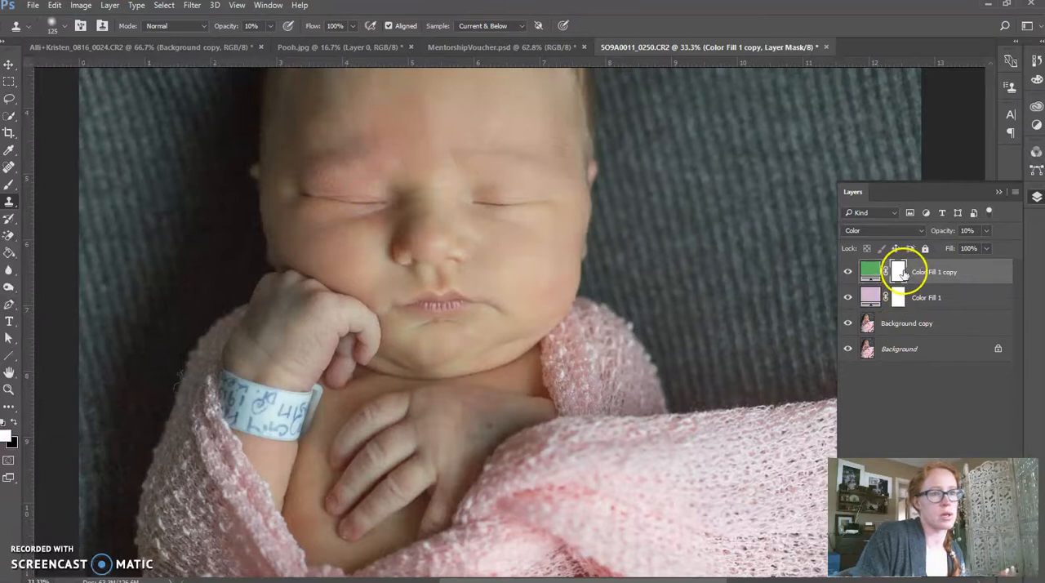
click(9, 252)
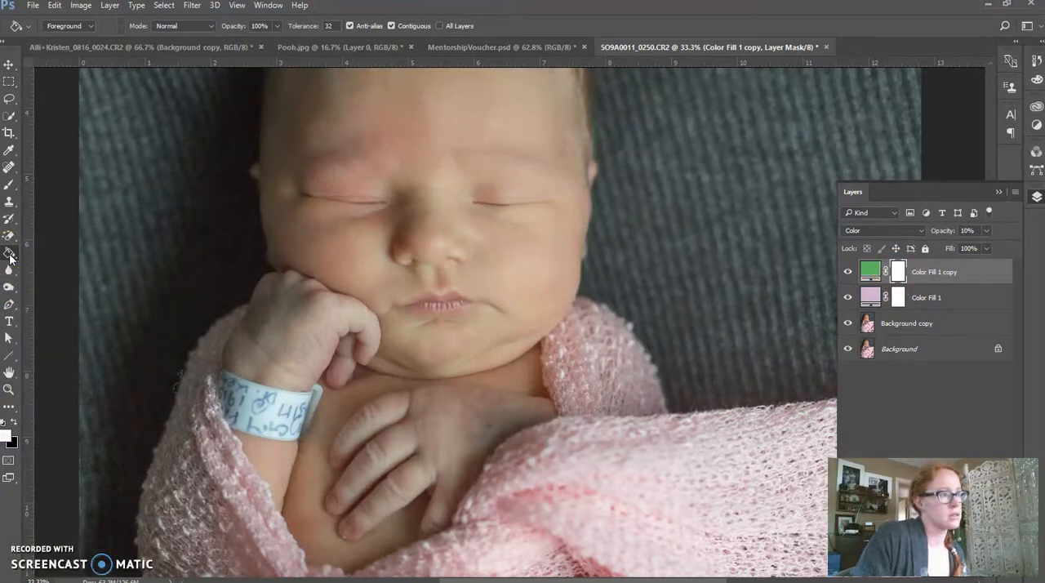
click(12, 422)
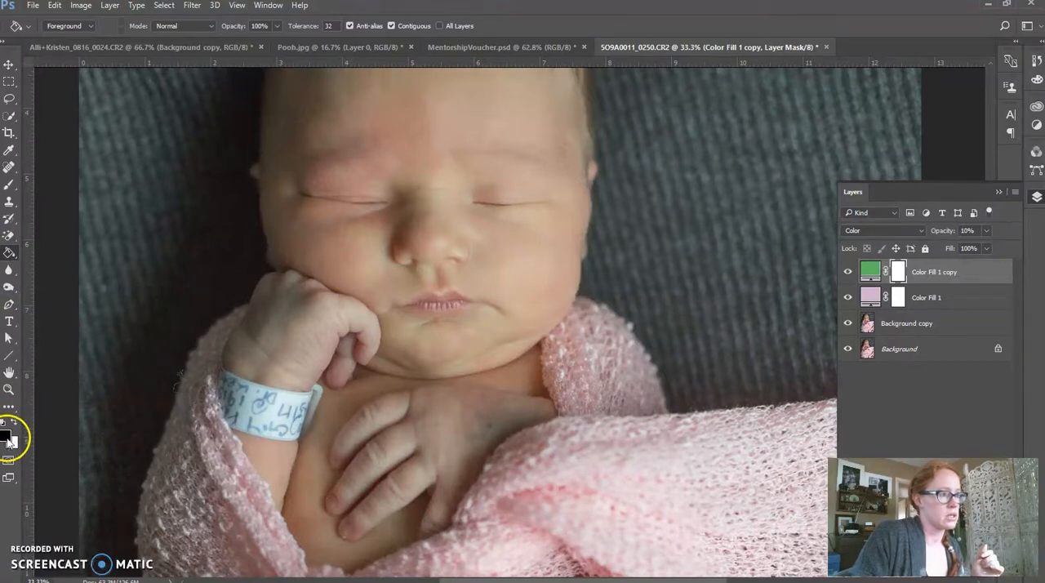
click(427, 219)
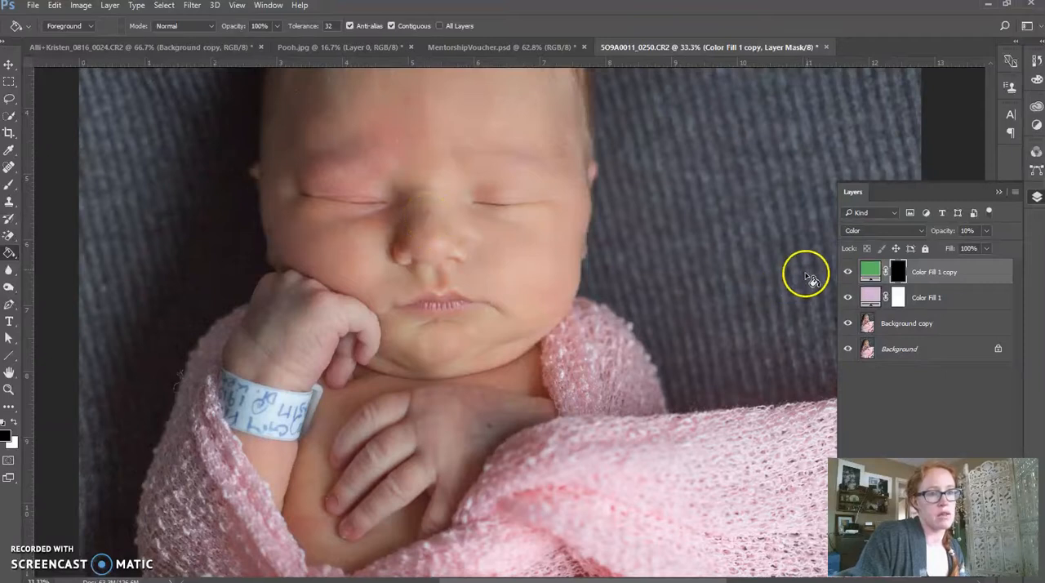
Paint white on the green fill layer's mask over the baby's reddened eyelid and brow with a soft 250 px brush at 0% hardness.
click(901, 273)
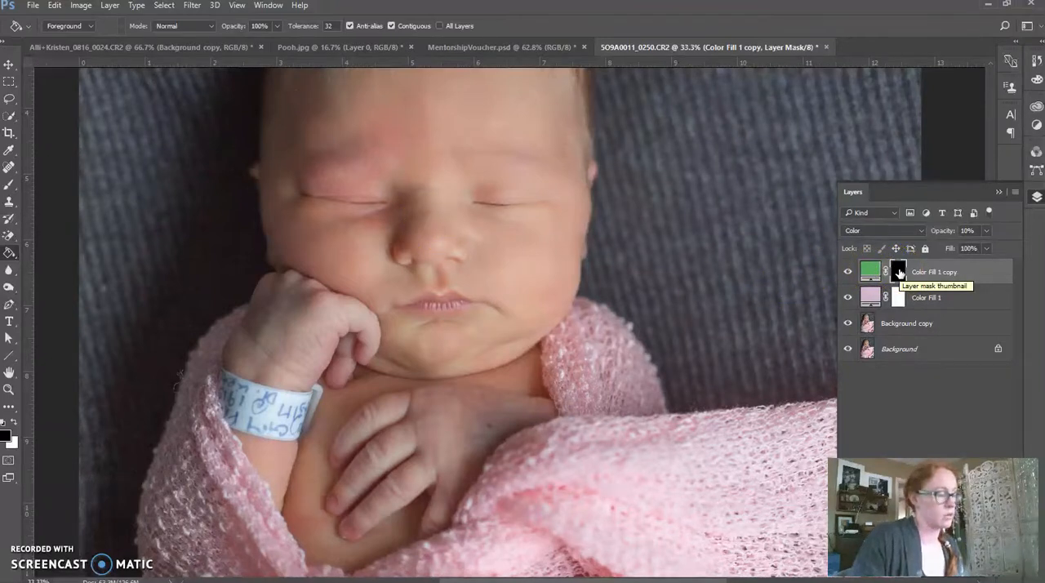
key(b)
click(15, 423)
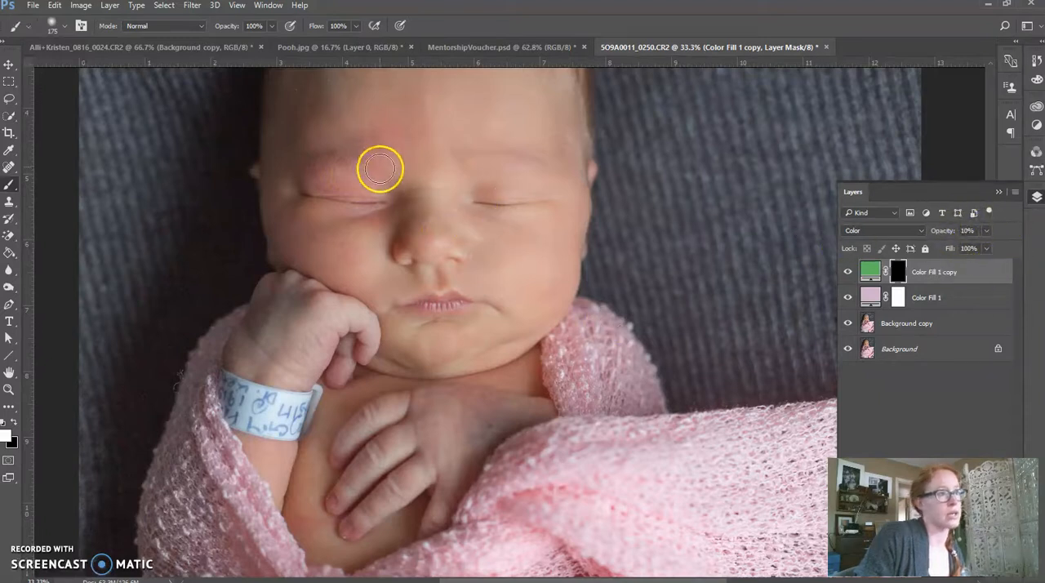
key(bracketright)
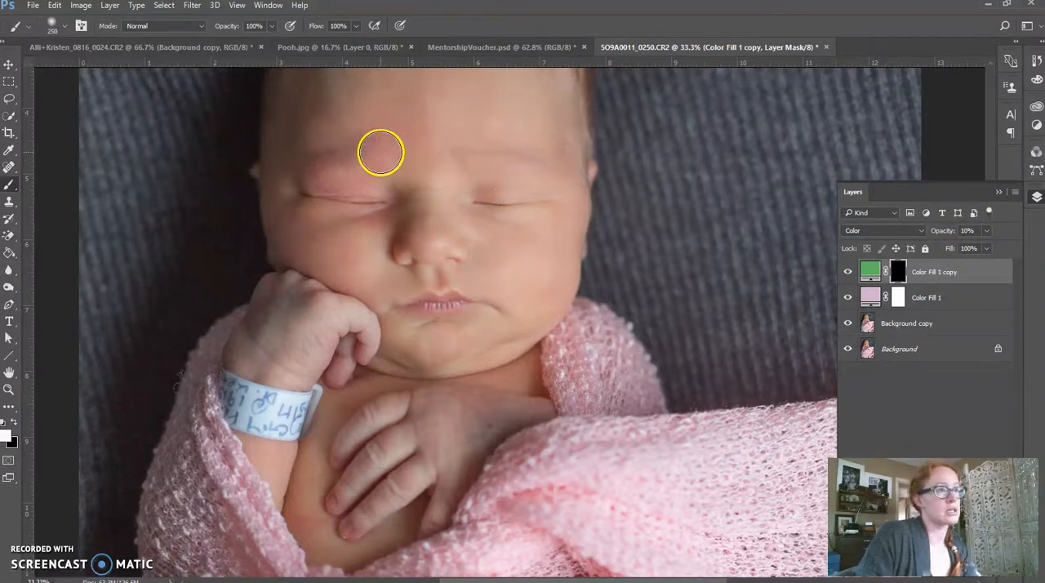
key(bracketright)
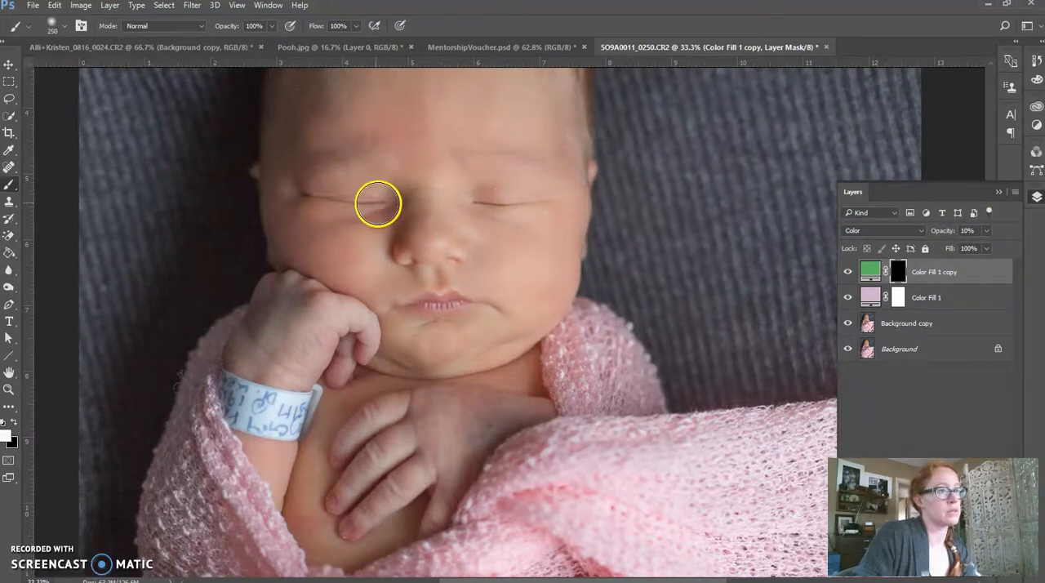
click(66, 26)
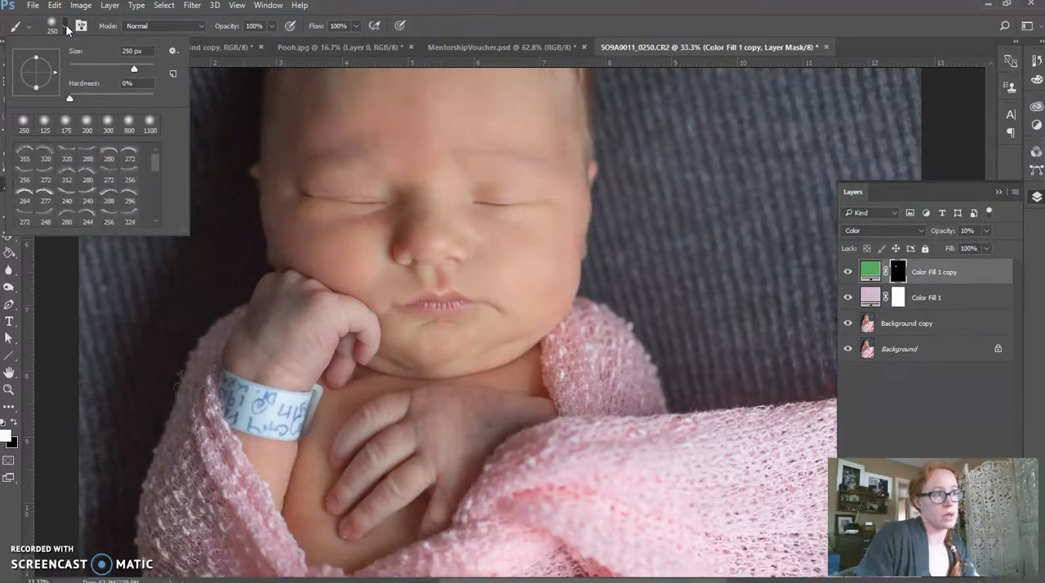
click(66, 25)
Reduce the green fill layer's opacity to 8% and toggle its visibility to compare the redness correction.
click(931, 250)
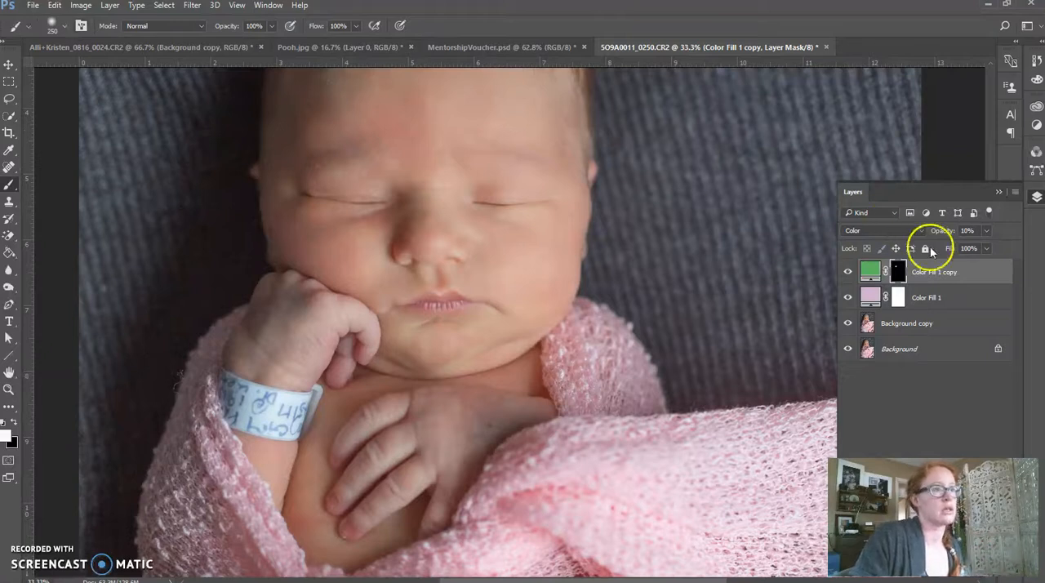
click(849, 273)
click(853, 279)
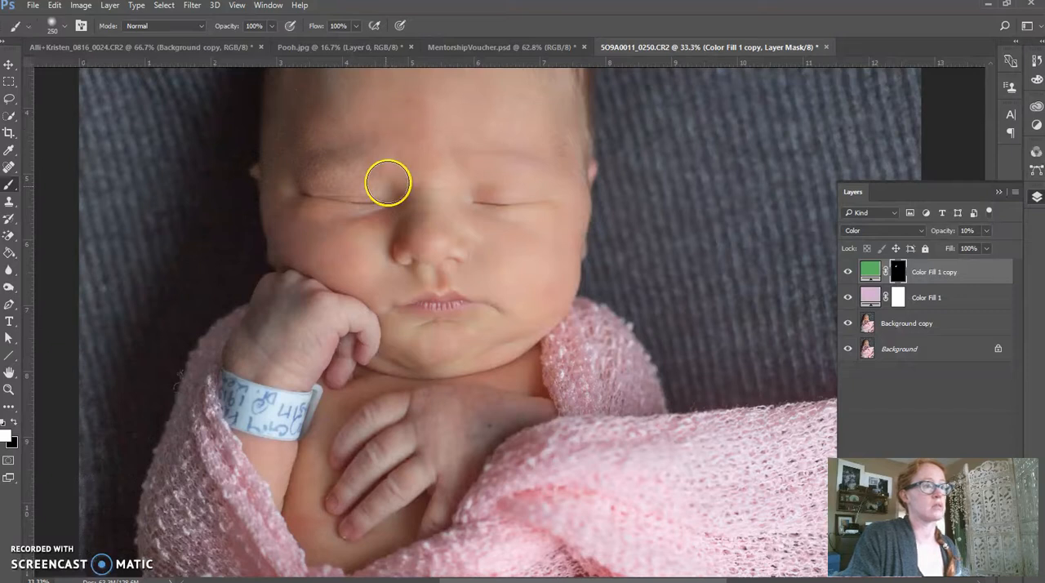
click(969, 230)
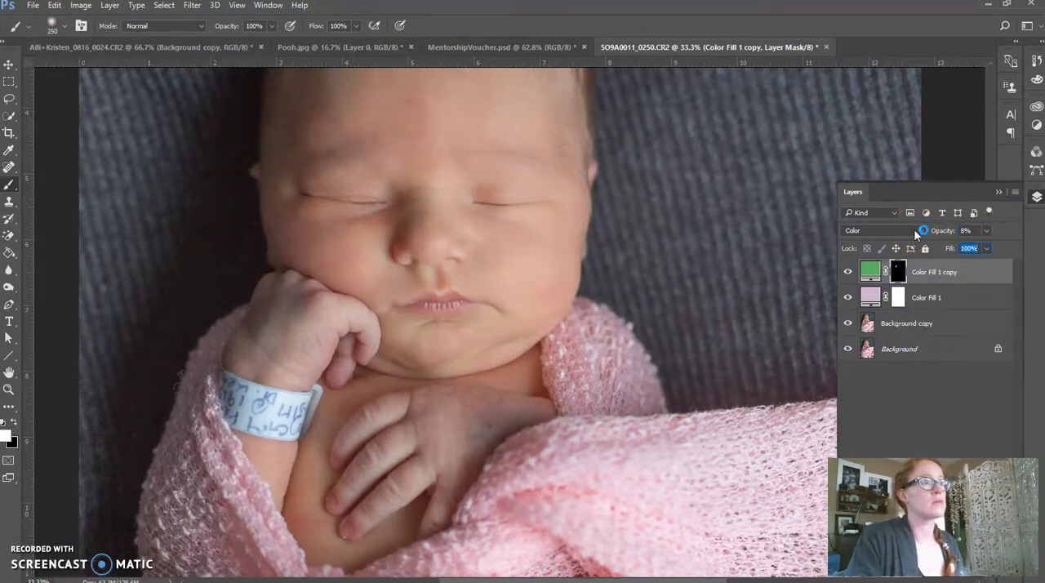
double_click(874, 299)
click(849, 273)
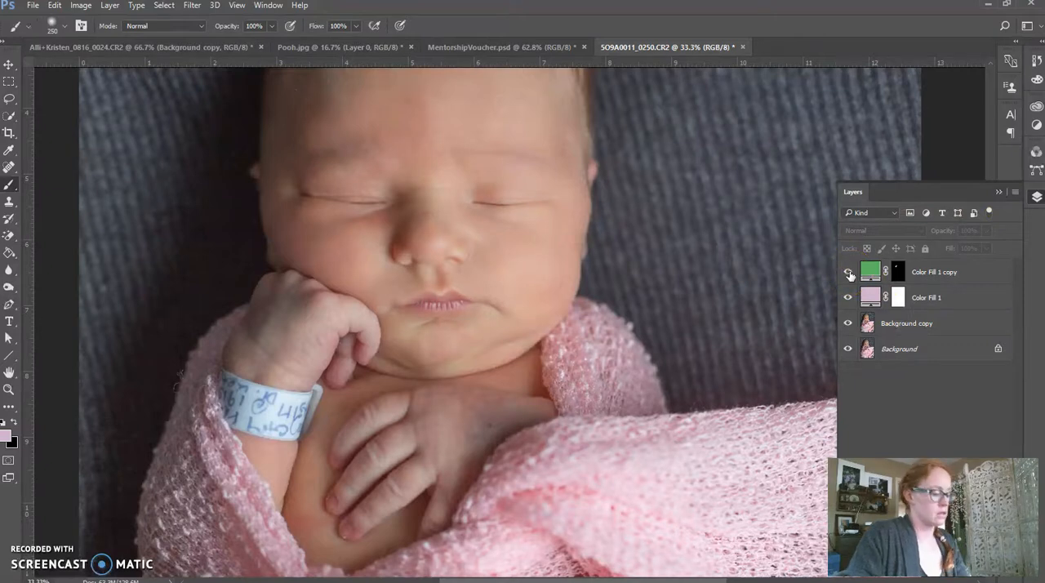
Inspect the painted eyelid area of the green fill layer's mask with the red overlay, and reduce the brush size to 125 px.
click(899, 278)
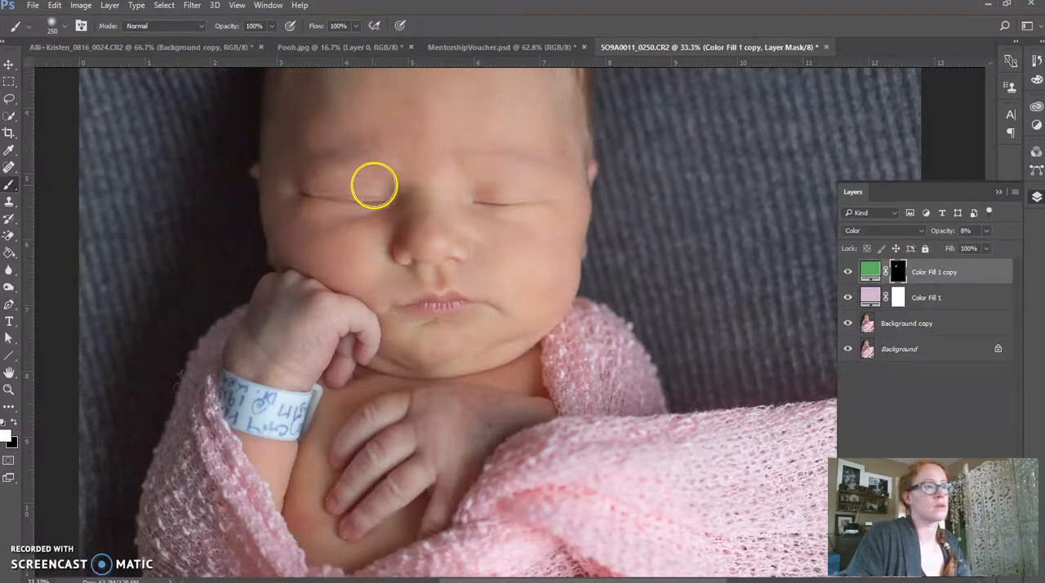
key(backslash)
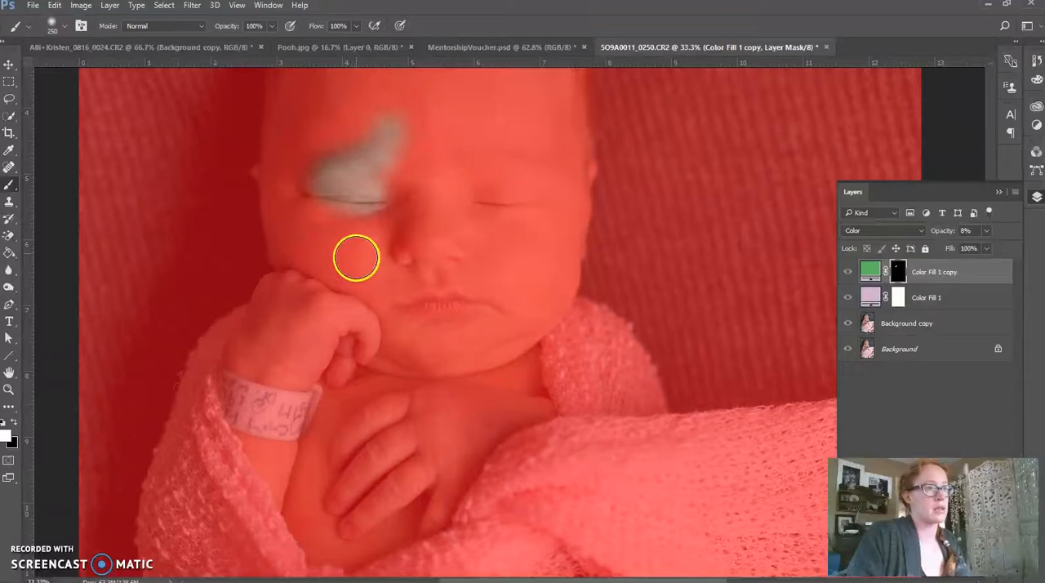
key(backslash)
key(bracketleft)
key(bracketleft)
key(bracketleft)
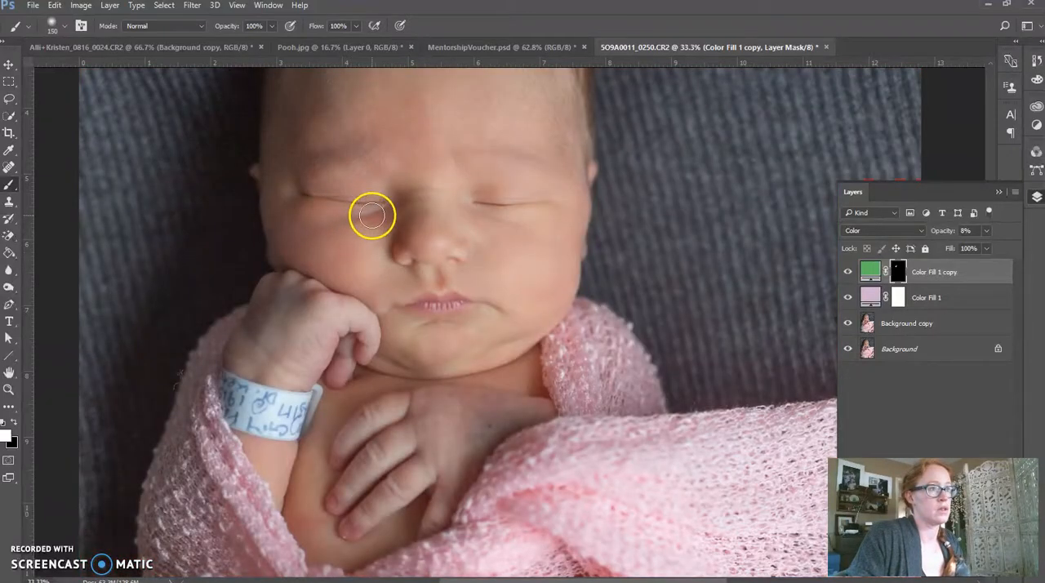
key(backslash)
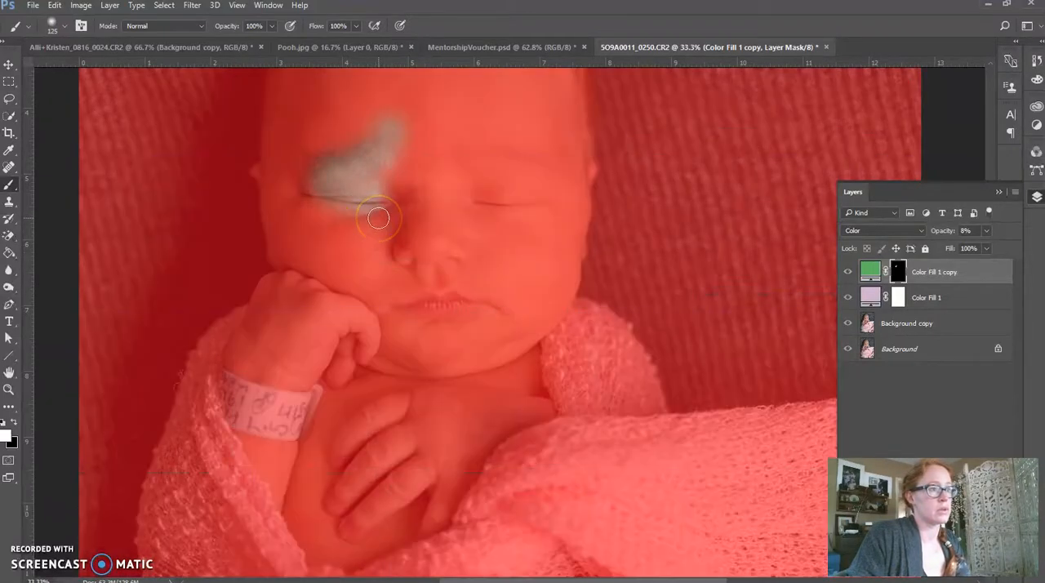
key(backslash)
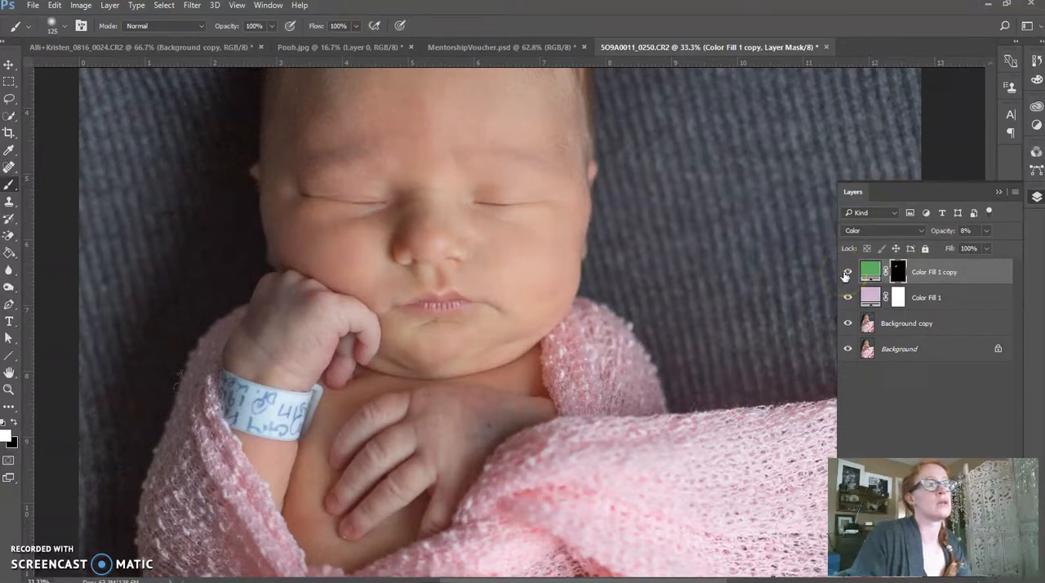
Toggle the visibility of the green and pink fill layers to compare the baby's skin with and without the color corrections.
click(903, 403)
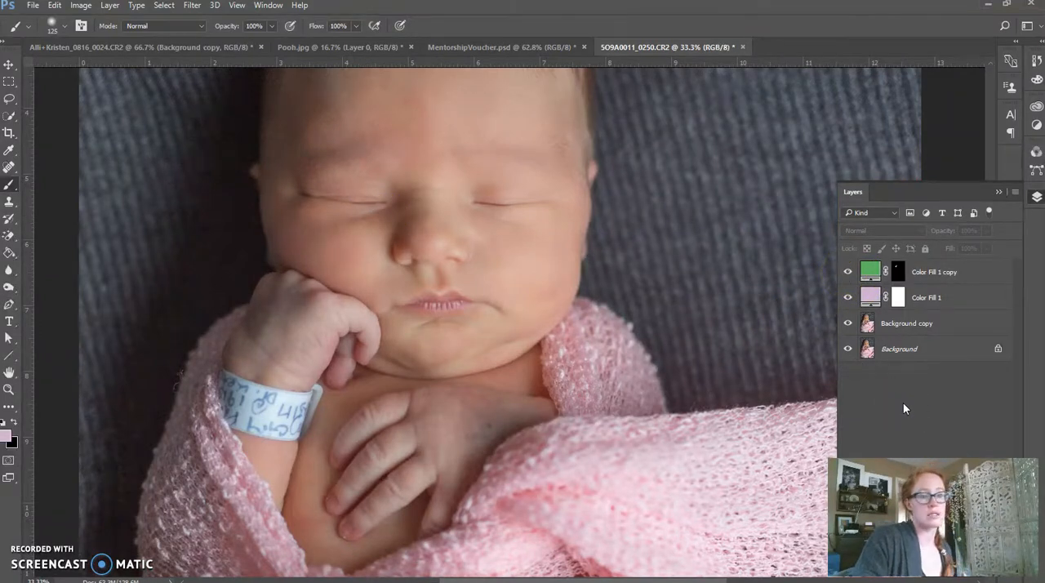
key(ctrl+minus)
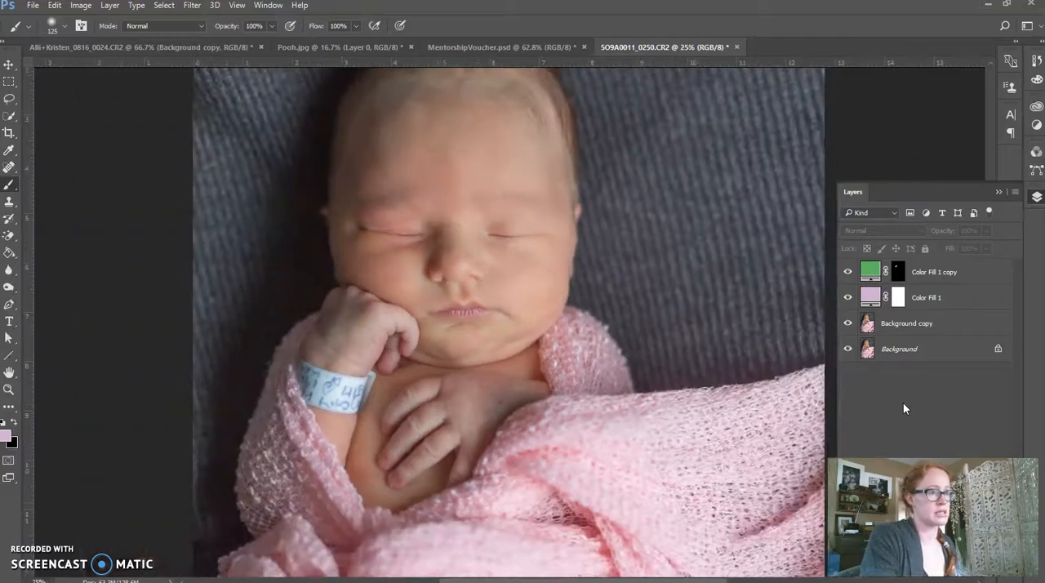
click(847, 273)
drag(846, 274, 850, 300)
click(848, 274)
click(848, 299)
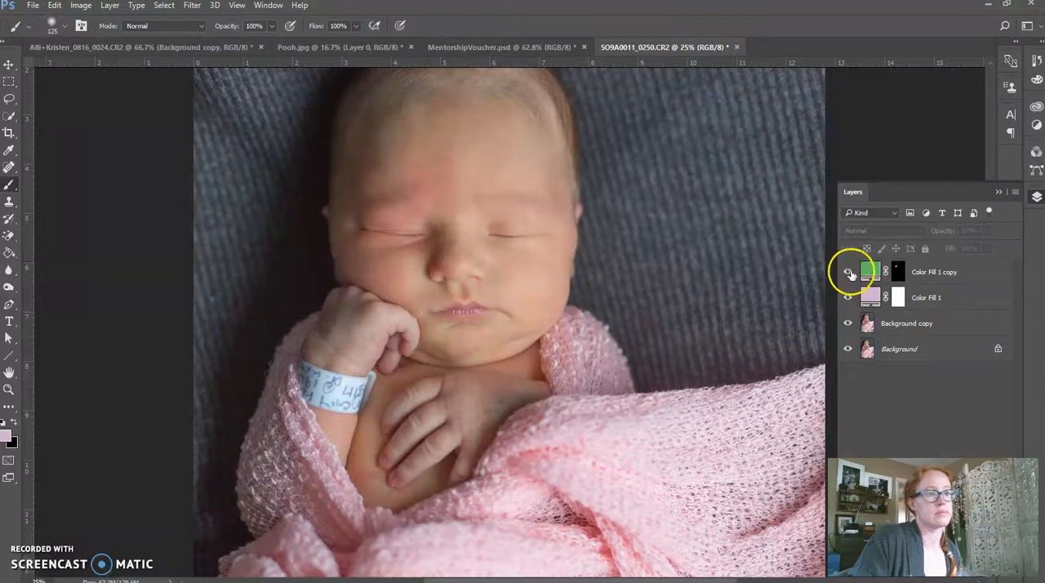
click(849, 273)
Remove the small dark spot on the back of the baby's resting hand on the Background copy layer using the Spot Healing Brush Tool.
key(z)
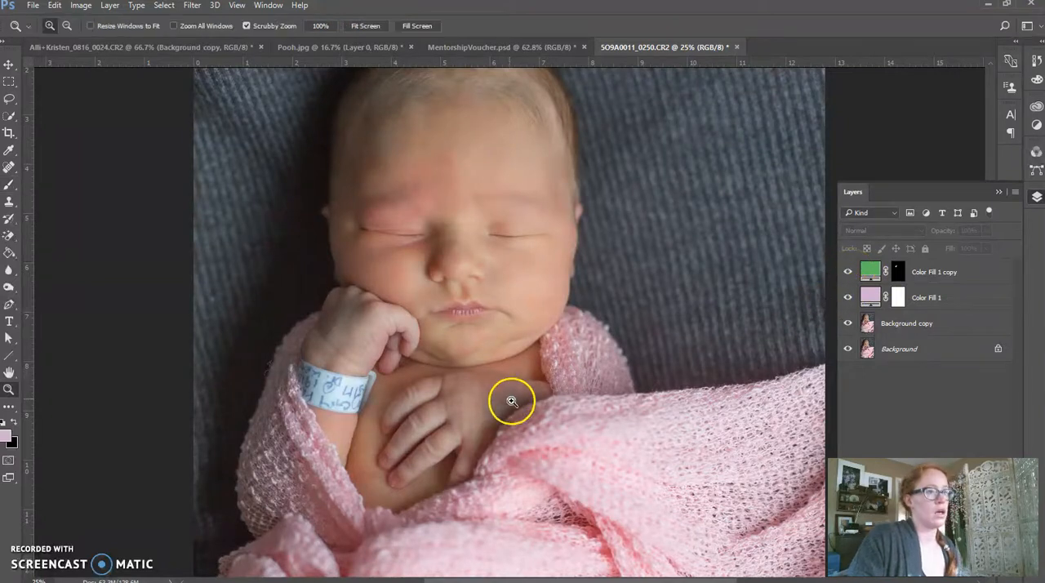
drag(501, 400, 555, 397)
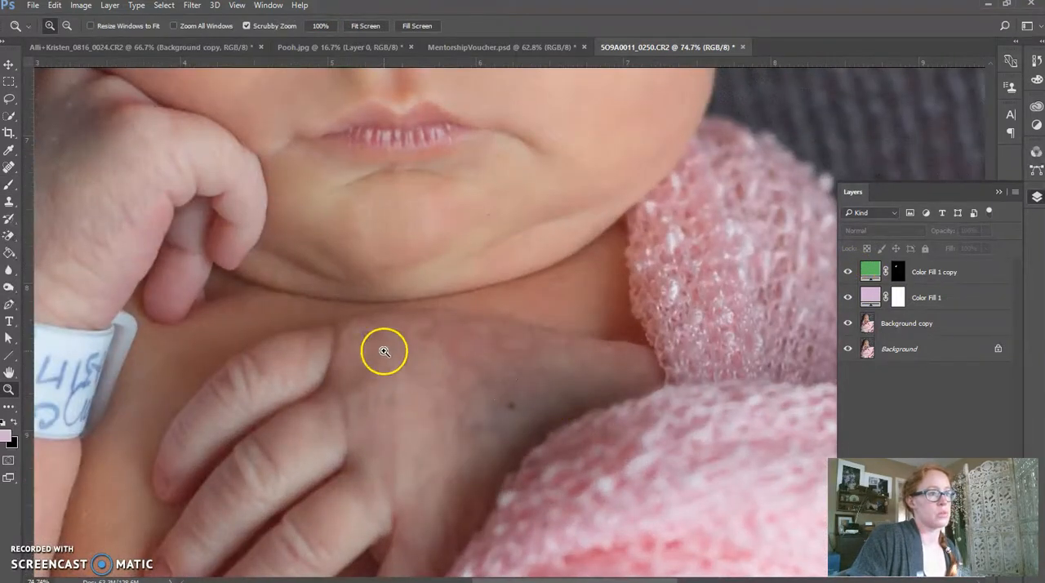
click(954, 325)
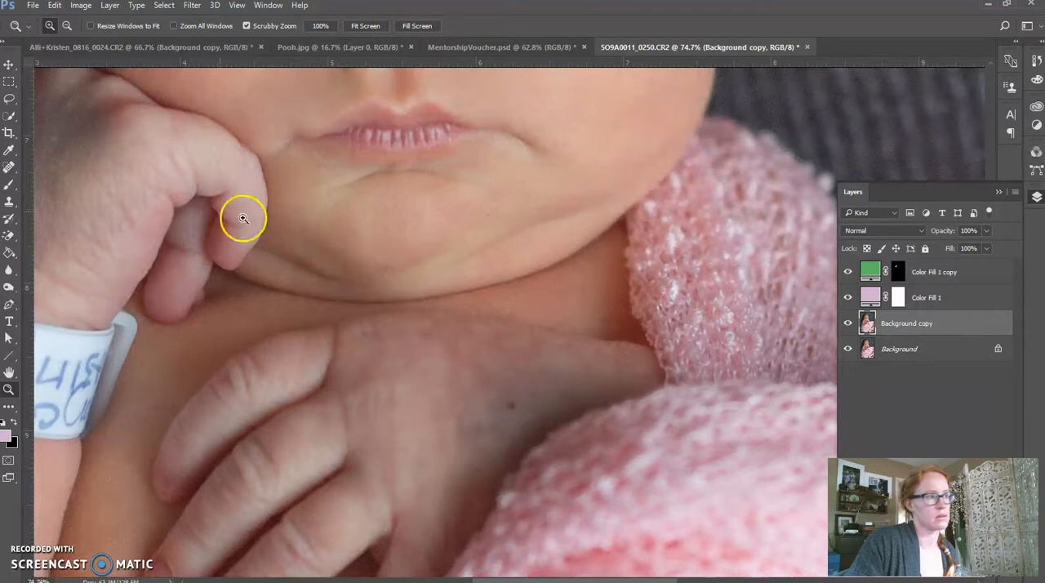
click(9, 167)
click(514, 405)
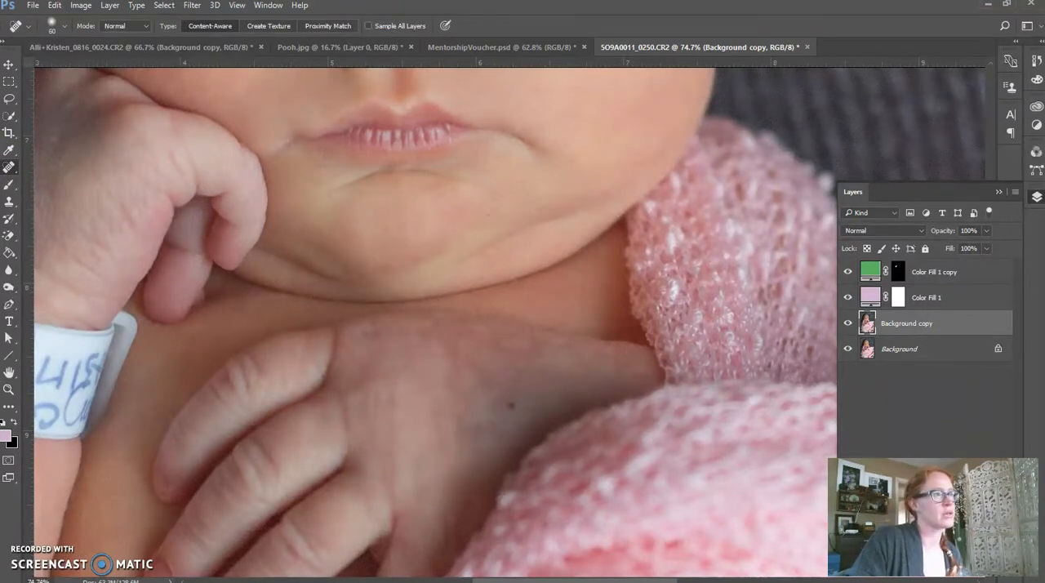
right_click(10, 167)
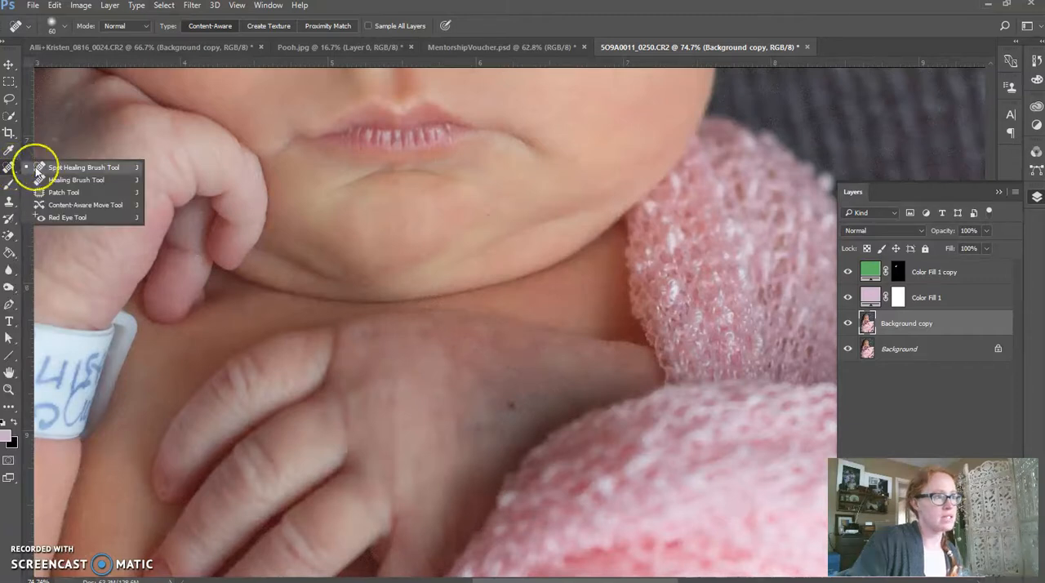
click(74, 168)
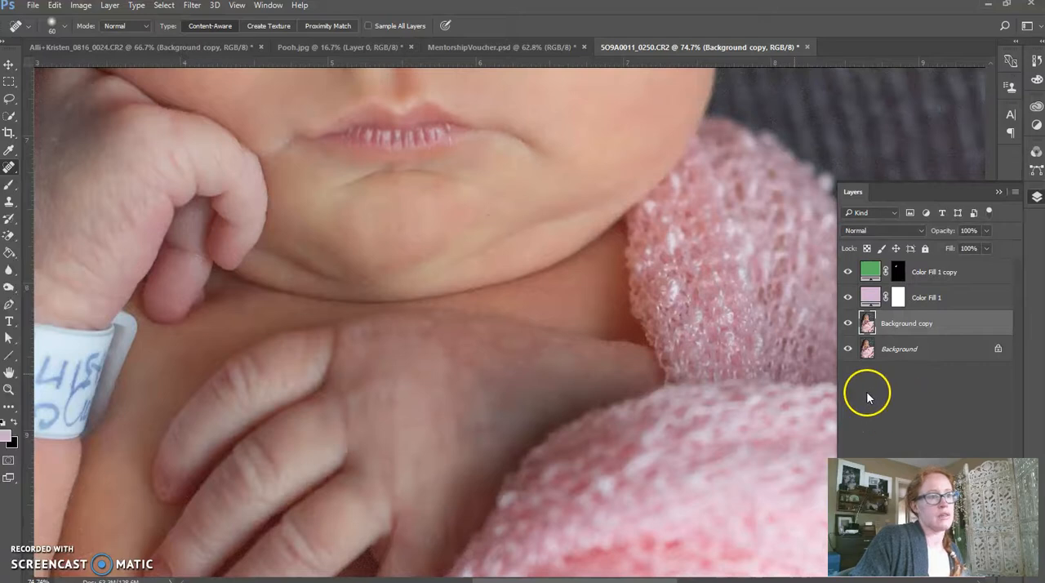
Clone cheek skin over the purplish back of the resting hand with a soft 125 px Clone Stamp at 10% opacity, sampling Current & Below.
key(ctrl+minus)
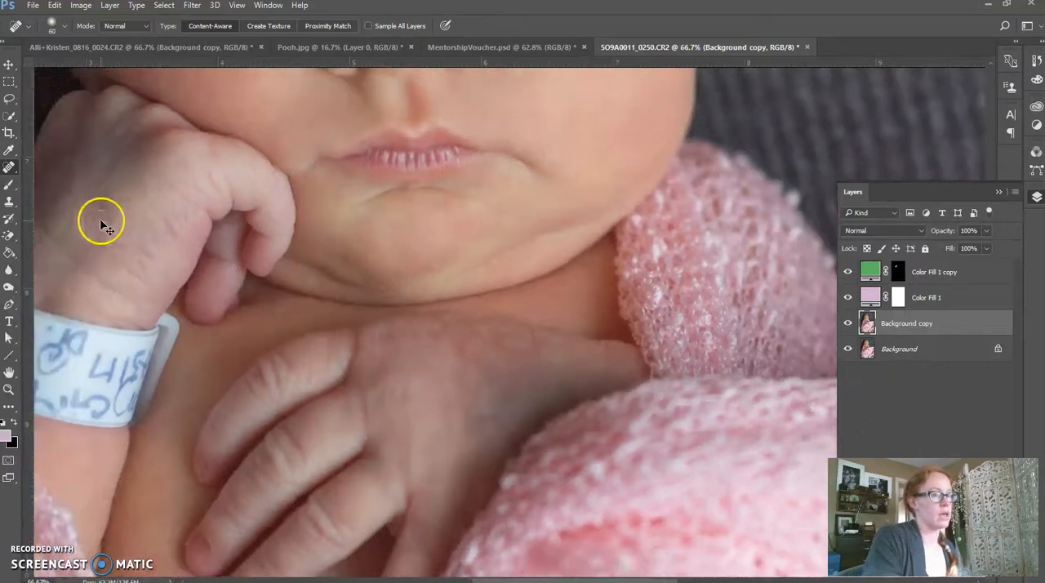
key(ctrl+minus)
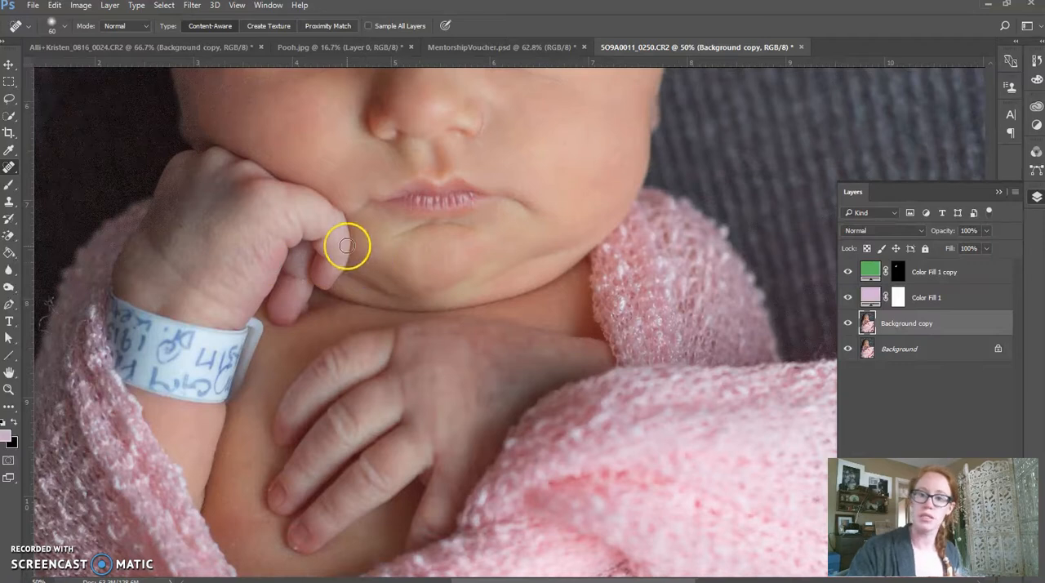
drag(607, 264, 531, 330)
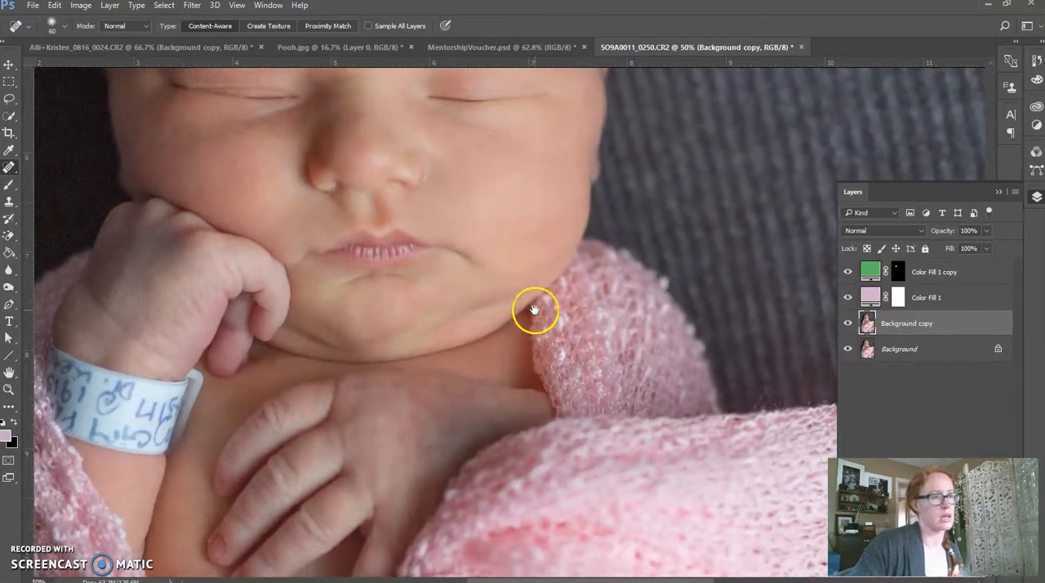
key(b)
click(9, 202)
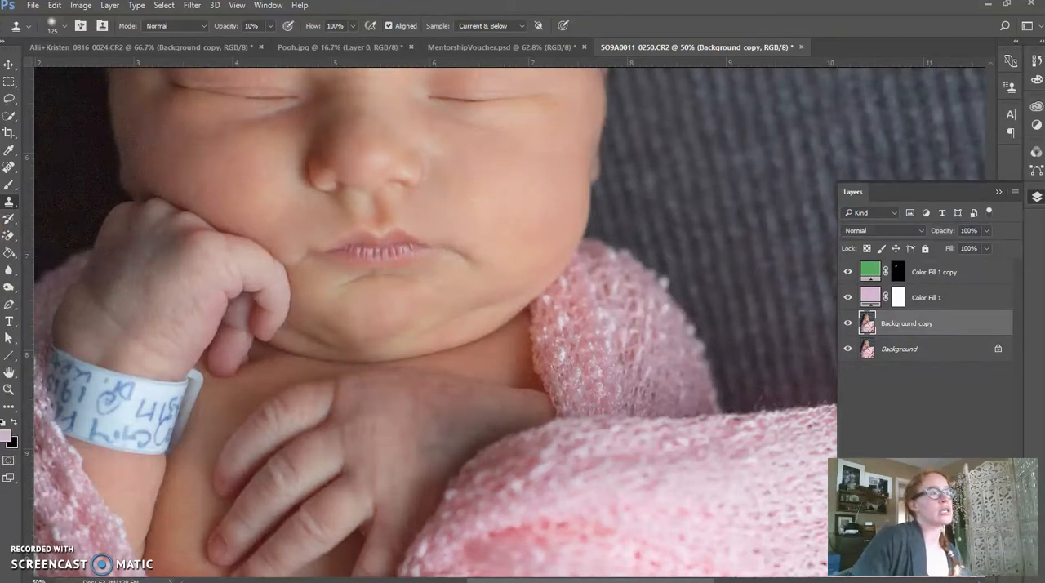
right_click(10, 202)
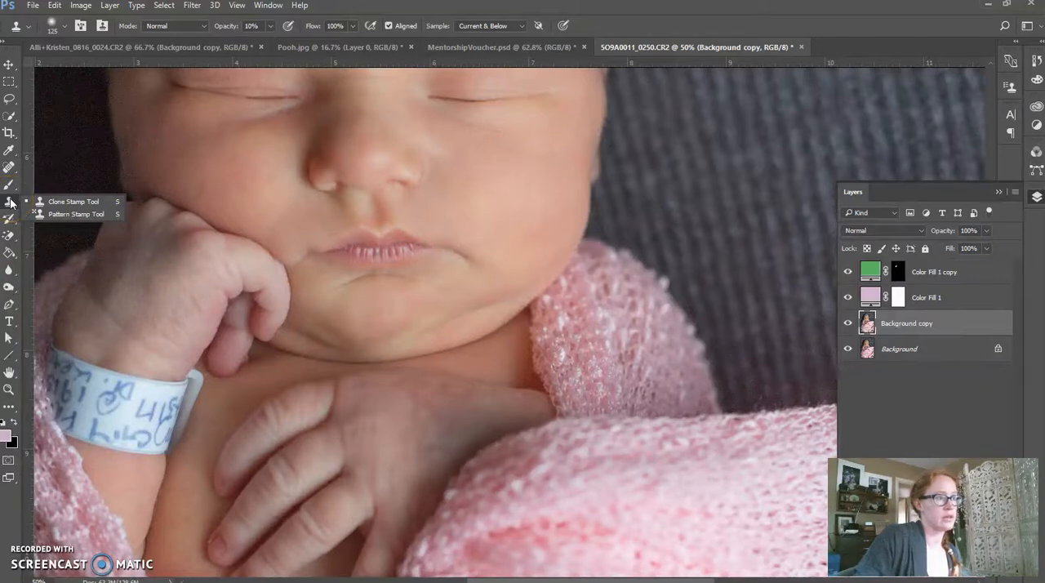
click(66, 203)
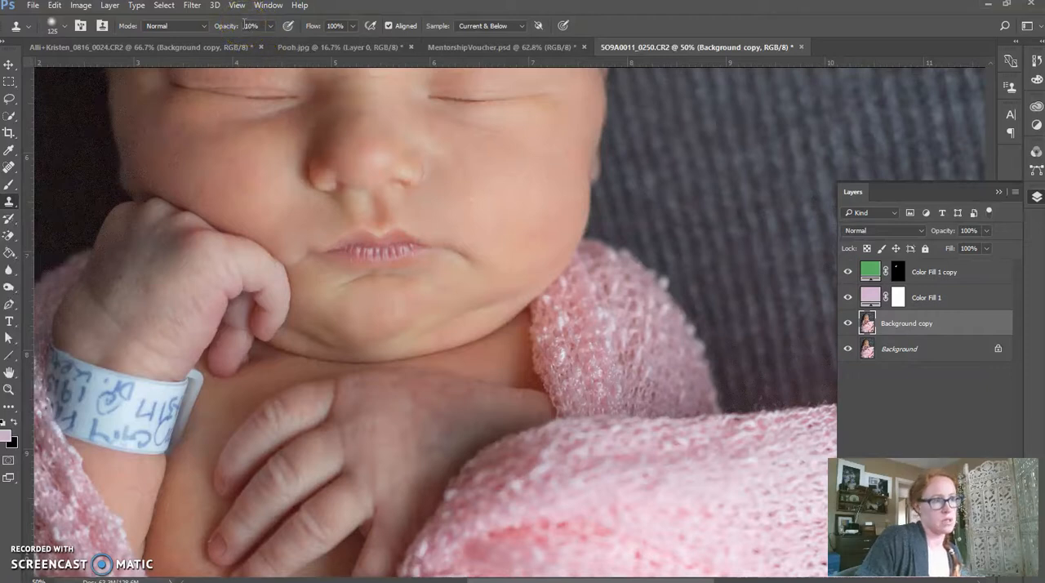
drag(555, 351, 555, 336)
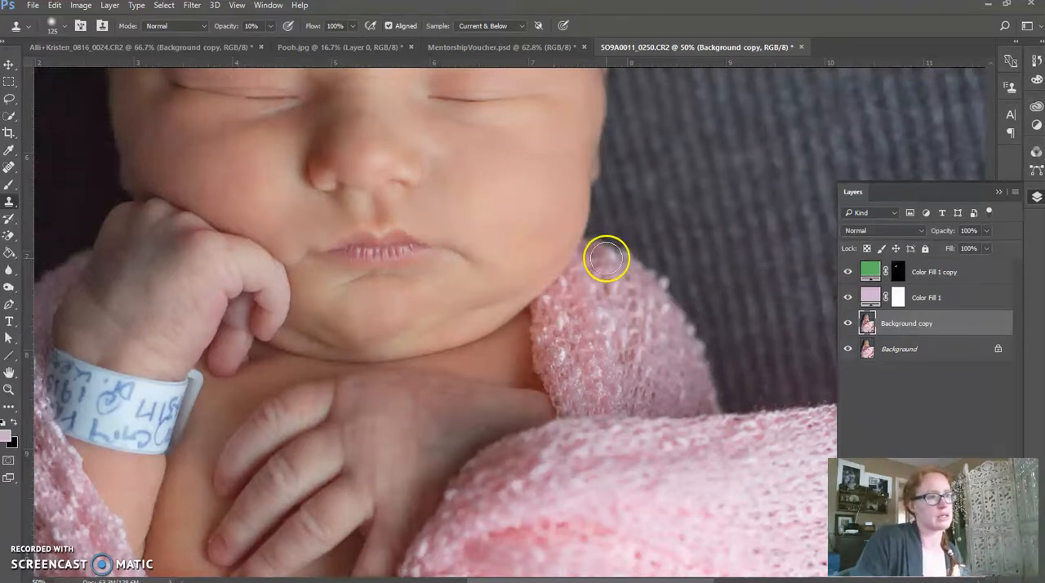
alt+click(559, 174)
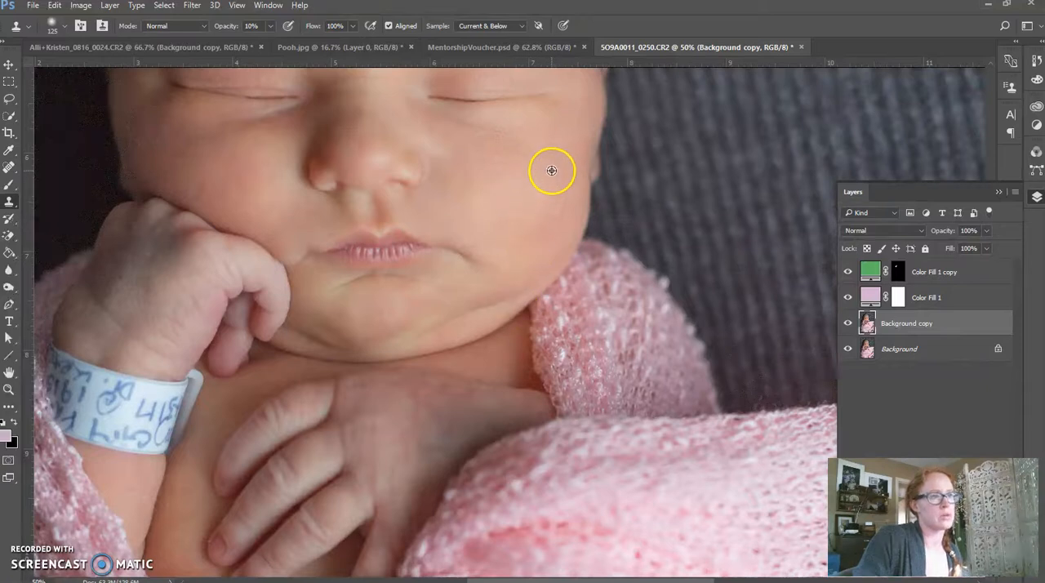
mouse_move(490, 416)
mouse_down()
mouse_move(493, 381)
mouse_move(487, 419)
mouse_move(512, 416)
mouse_move(467, 420)
mouse_move(433, 452)
mouse_move(458, 419)
mouse_up()
mouse_move(441, 400)
mouse_down()
mouse_move(430, 395)
mouse_move(518, 406)
mouse_move(438, 455)
mouse_move(423, 400)
mouse_move(480, 408)
mouse_up()
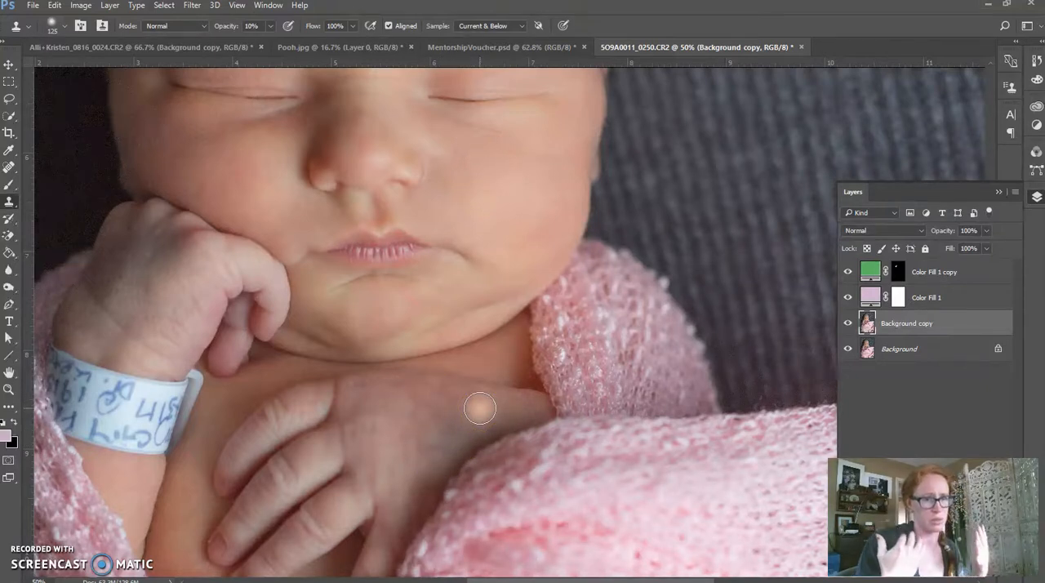
Clone more cheek skin over the resting hand's edge near the blanket, and toggle the Background copy layer to compare.
click(515, 406)
mouse_move(515, 407)
mouse_down()
mouse_move(438, 401)
mouse_move(465, 422)
mouse_move(450, 441)
mouse_move(466, 430)
mouse_move(430, 474)
mouse_move(443, 401)
mouse_move(492, 430)
mouse_move(503, 413)
mouse_move(455, 420)
mouse_move(449, 439)
mouse_move(459, 422)
mouse_move(424, 395)
mouse_move(432, 465)
mouse_move(466, 416)
mouse_move(471, 429)
mouse_up()
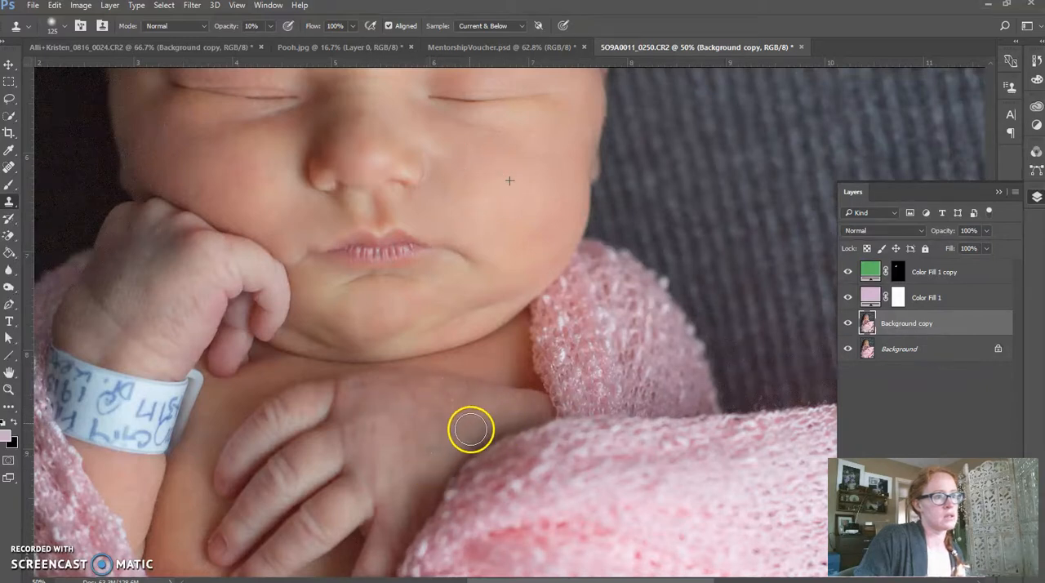
click(849, 323)
click(849, 324)
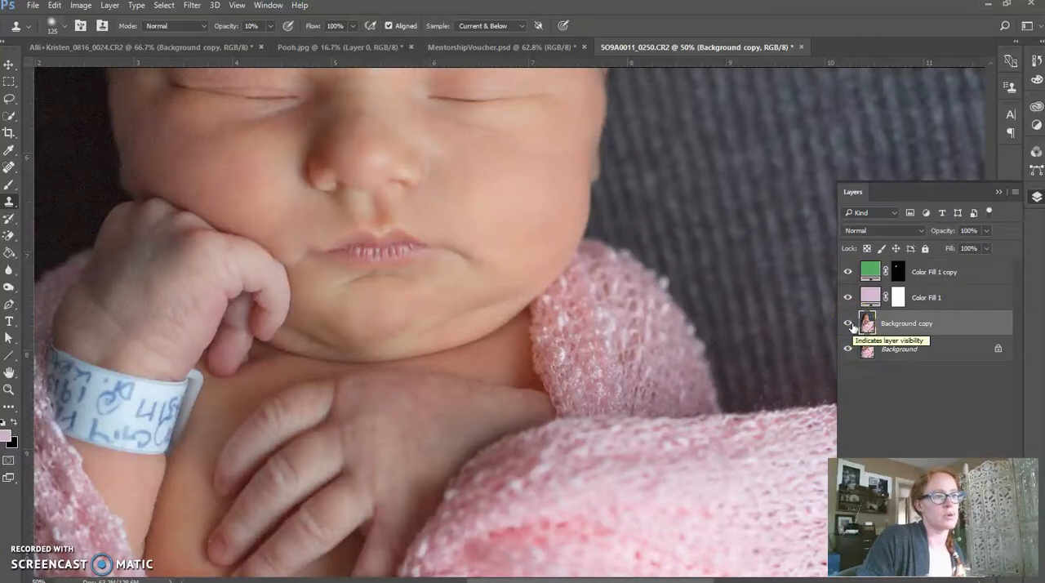
Resample the cheek and clone it onto the lower part of the resting hand, checking against the original with the Background copy hidden.
alt+click(511, 193)
mouse_move(415, 500)
mouse_down()
mouse_move(424, 481)
mouse_move(417, 506)
mouse_move(417, 495)
mouse_up()
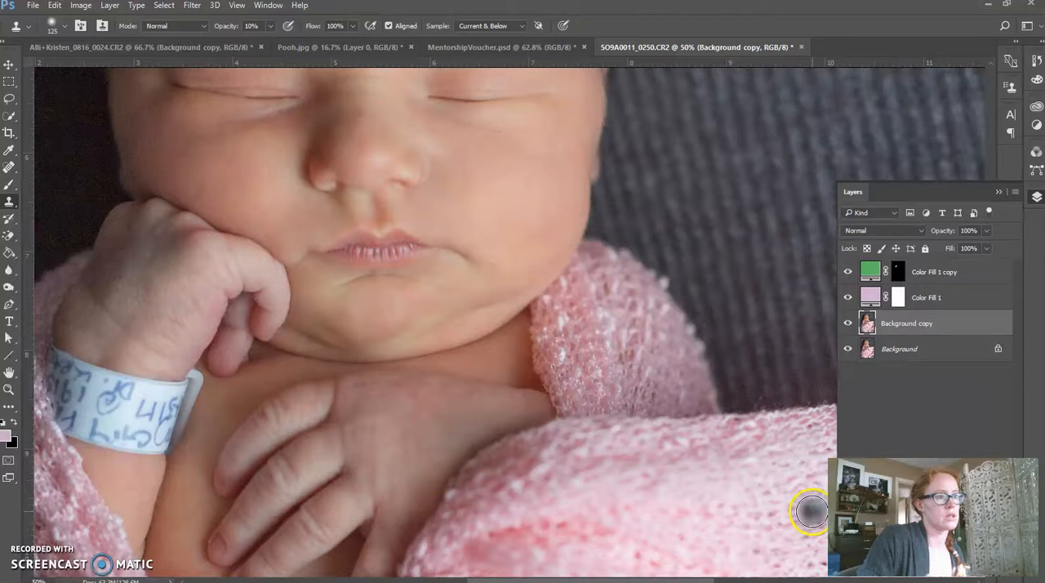
click(848, 324)
click(848, 323)
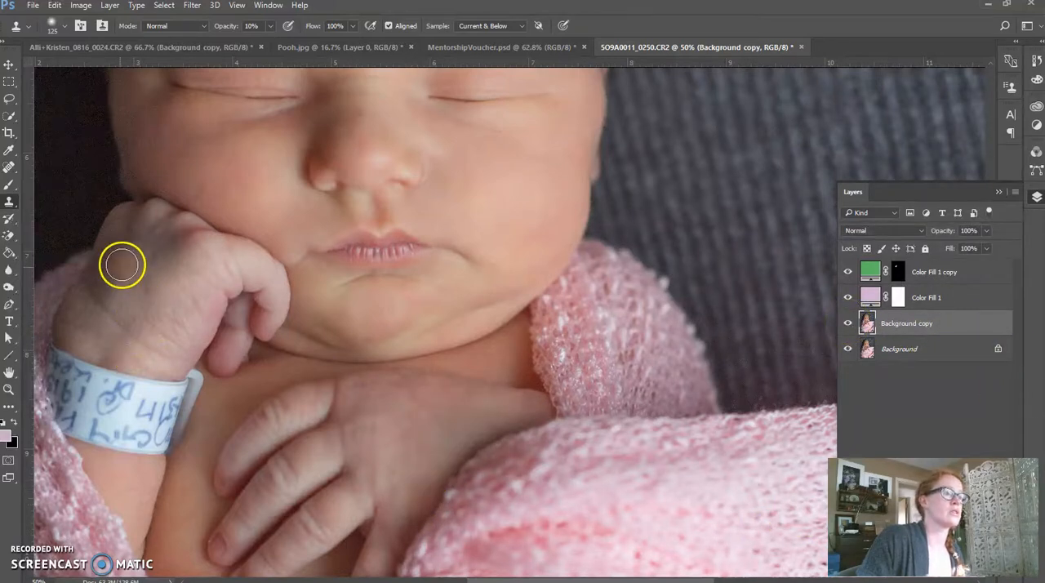
Heal the marks on the raised hand above the wristband and on the chest beside it with the Spot Healing Brush.
click(9, 168)
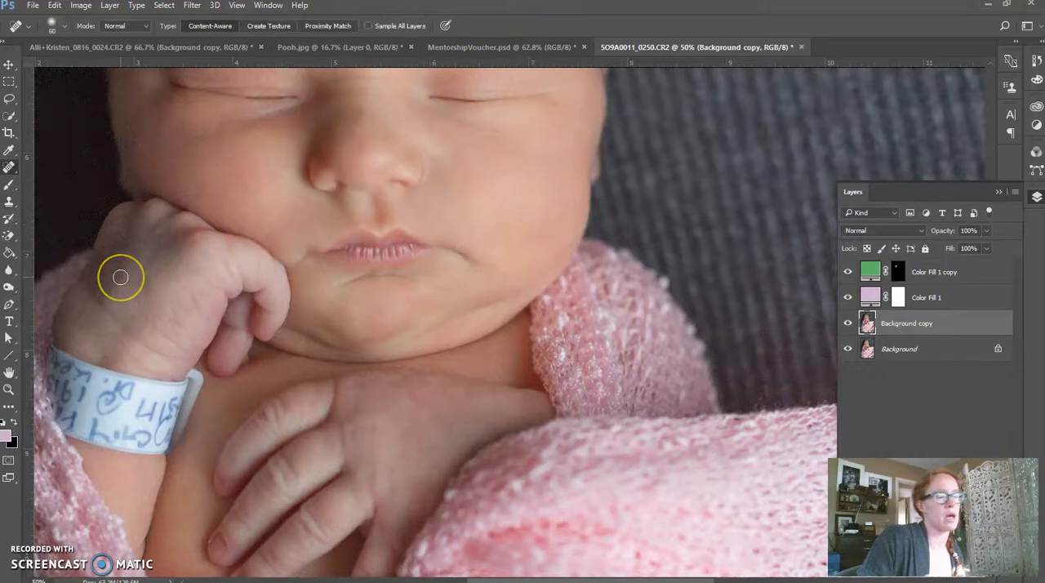
click(152, 313)
click(233, 376)
Clone sampled cheek skin over the discolored back of the raised hand with the Clone Stamp at 10% opacity.
click(9, 201)
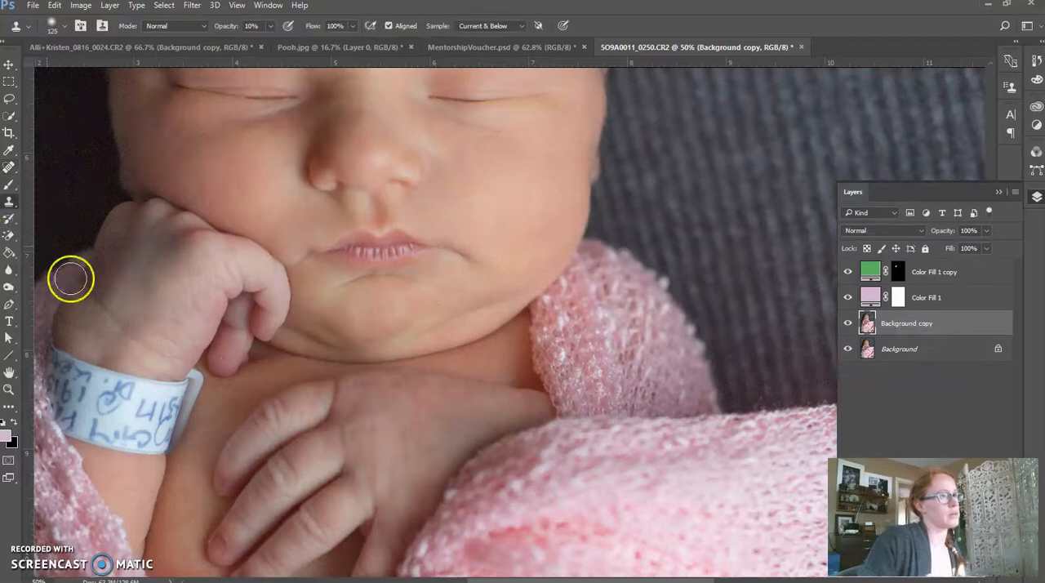
alt+click(166, 259)
alt+click(542, 177)
mouse_move(164, 259)
mouse_down()
mouse_move(150, 250)
mouse_move(124, 261)
mouse_move(120, 276)
mouse_move(145, 277)
mouse_move(164, 250)
mouse_move(112, 264)
mouse_move(123, 247)
mouse_move(152, 260)
mouse_up()
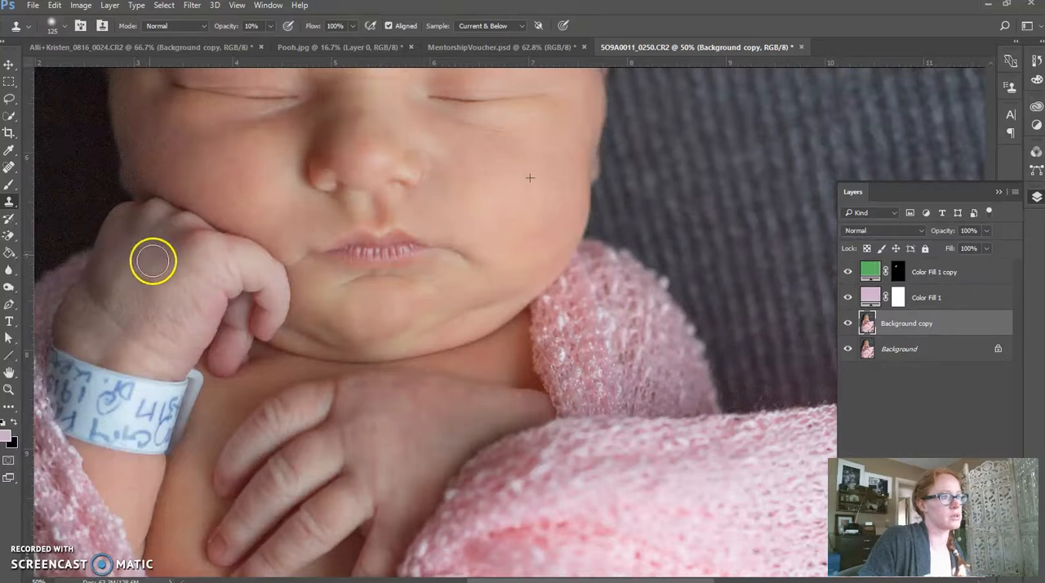
Compare the whole photo before and after by hiding and reshowing both color fill layers and the Background copy.
click(887, 375)
key(ctrl+minus)
key(ctrl+minus)
key(ctrl+minus)
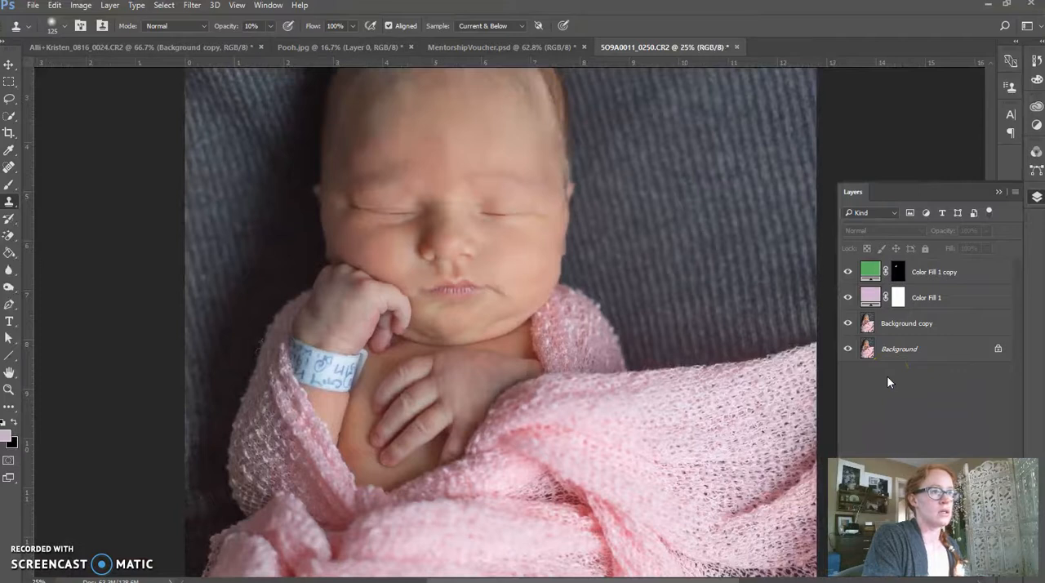
click(911, 407)
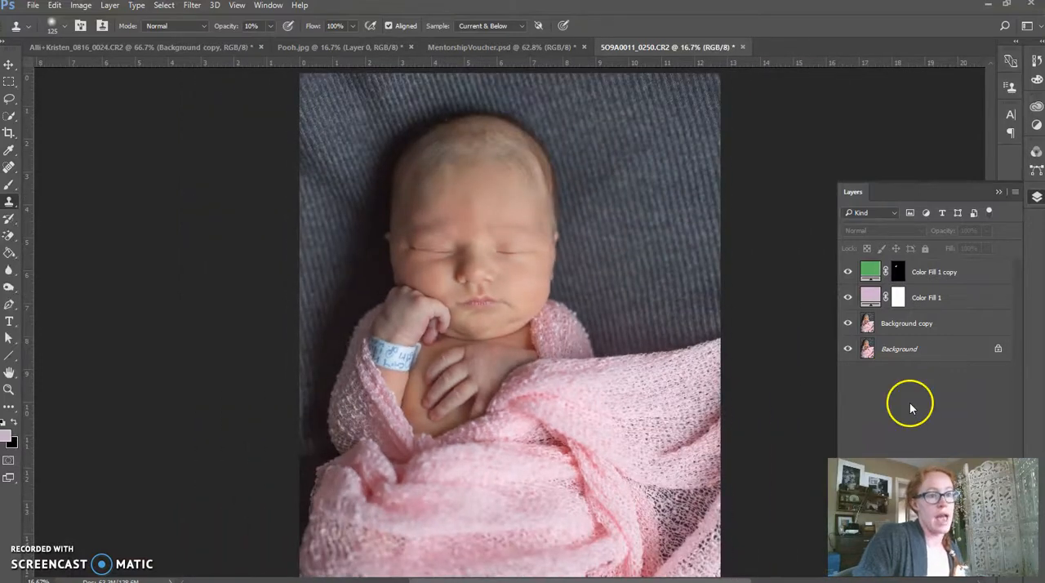
drag(848, 273, 851, 327)
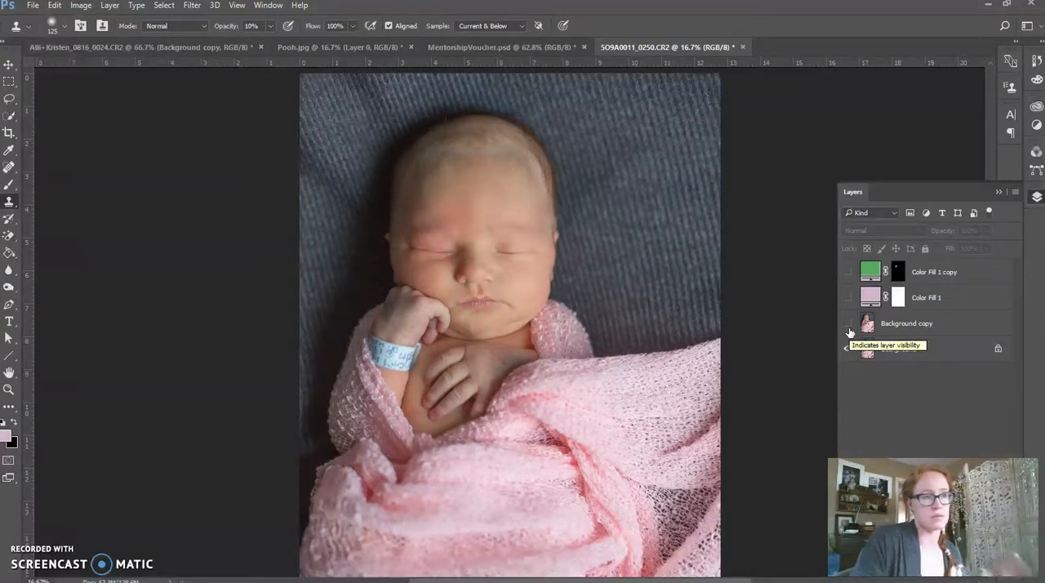
drag(849, 333, 842, 276)
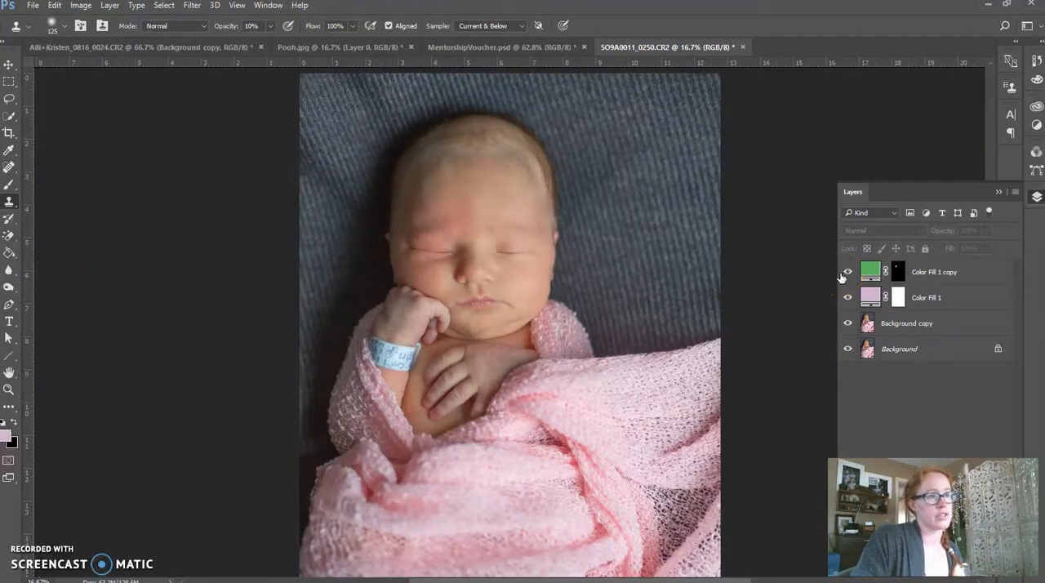
click(914, 398)
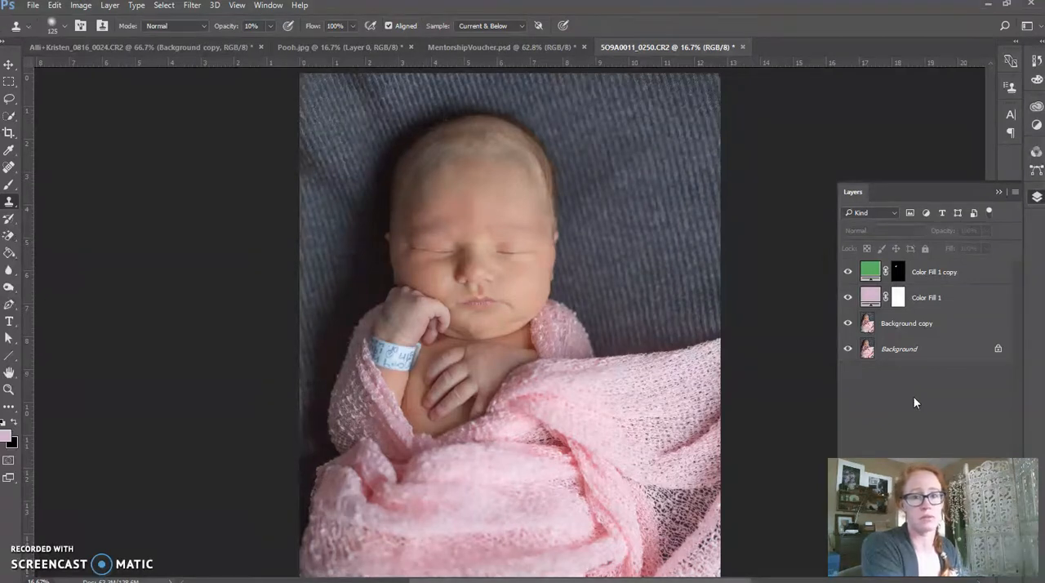
Merge all visible layers into the Background and open the photo in the Exposure X2 filter, continuing in trial mode.
key(ctrl+shift+e)
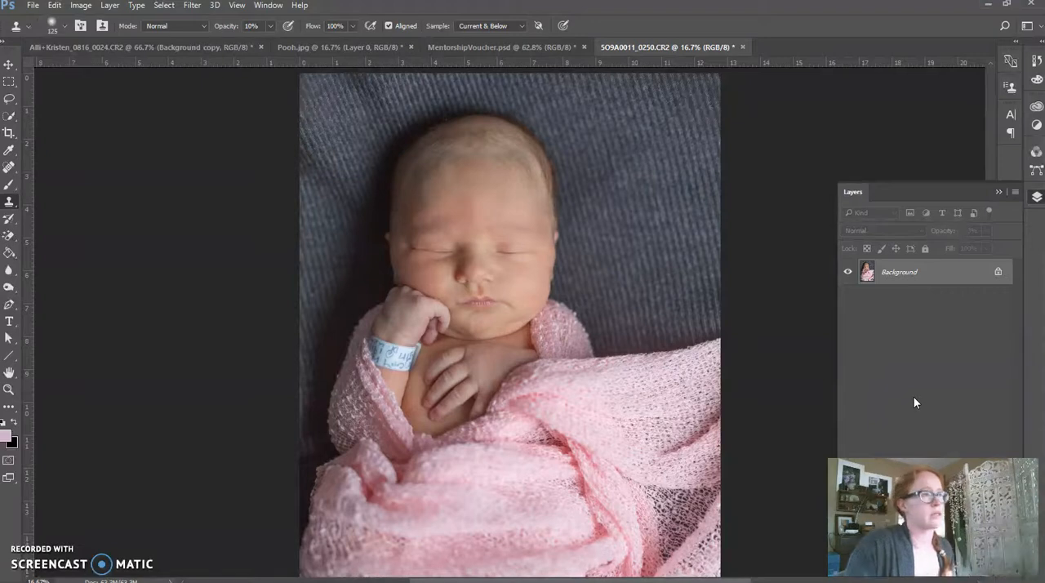
click(195, 6)
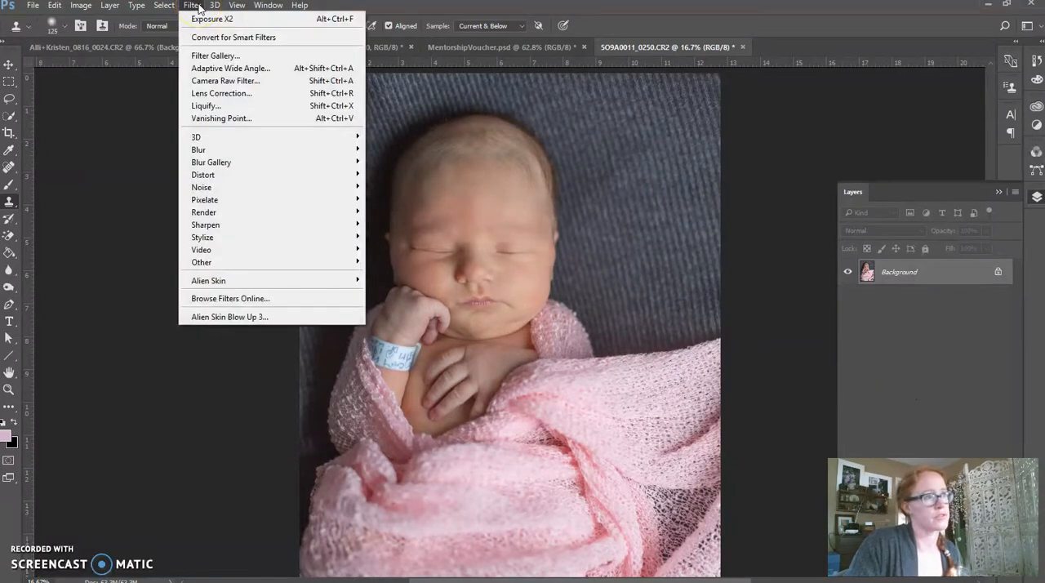
mouse_move(208, 280)
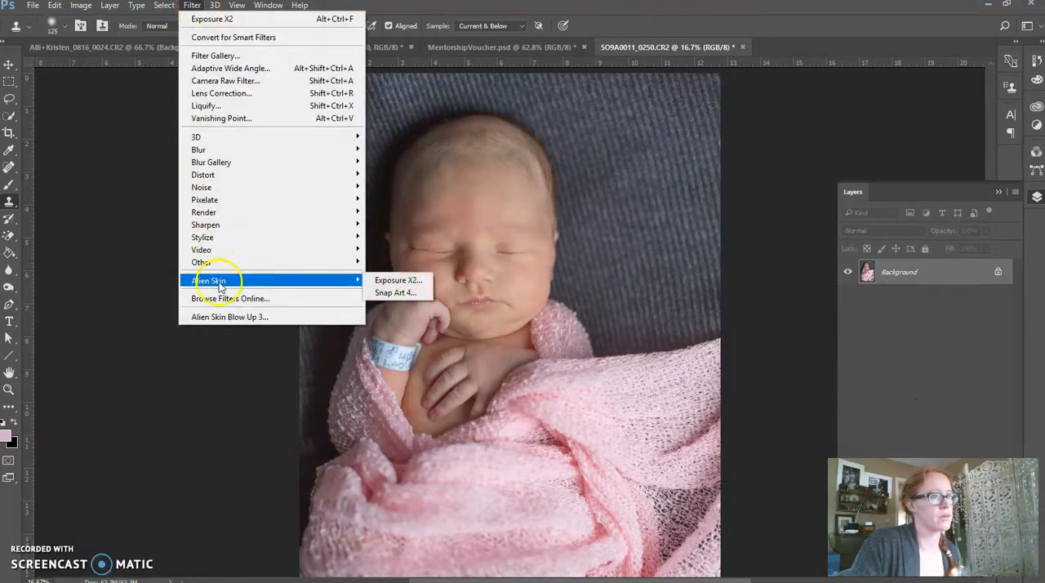
click(386, 280)
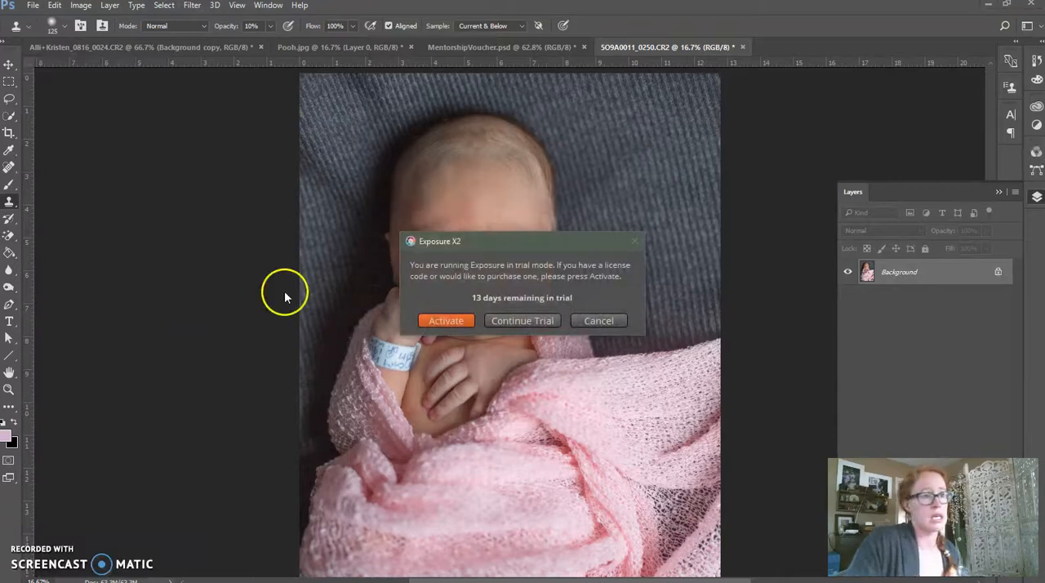
click(533, 321)
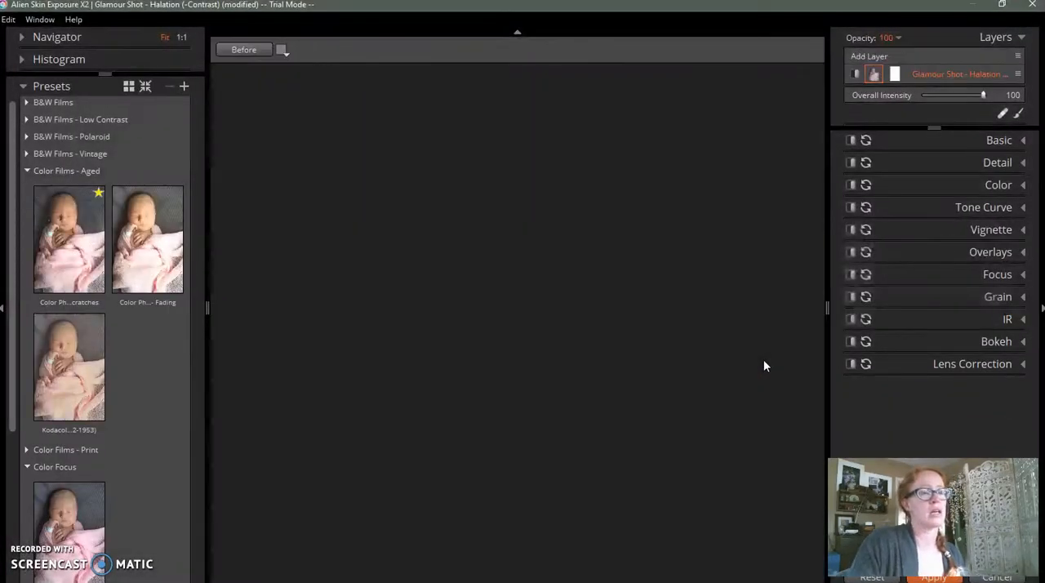
Show the Basic adjustments and compare the photo before and after the Glamour Shot - Halation (-Contrast) preset.
click(1023, 140)
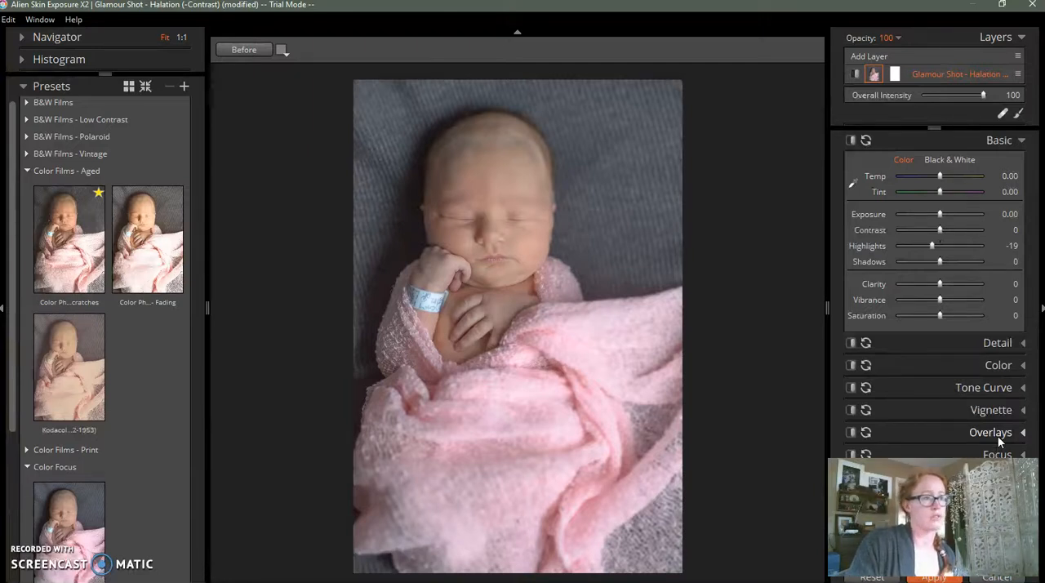
click(856, 75)
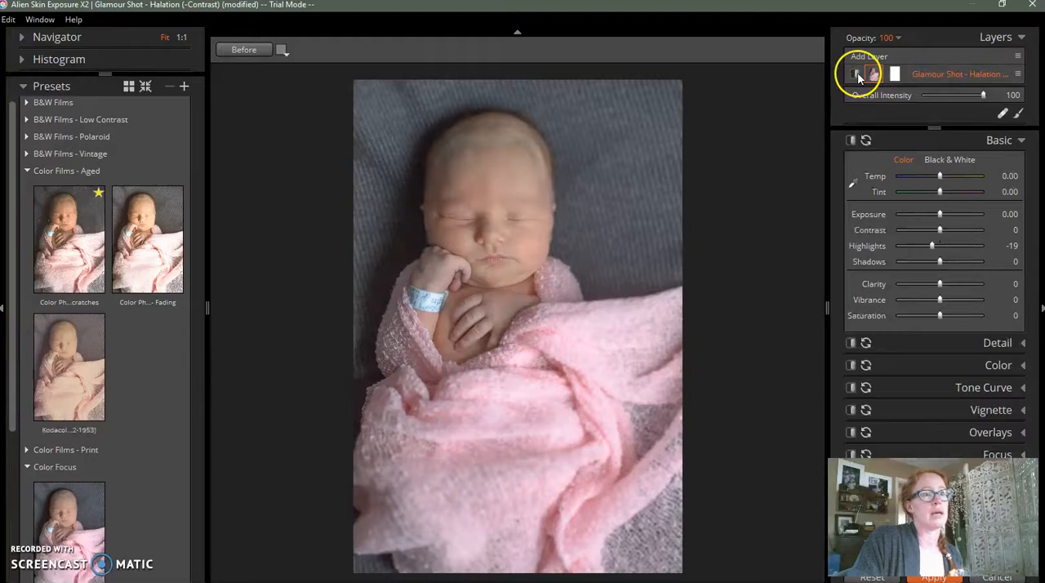
click(234, 49)
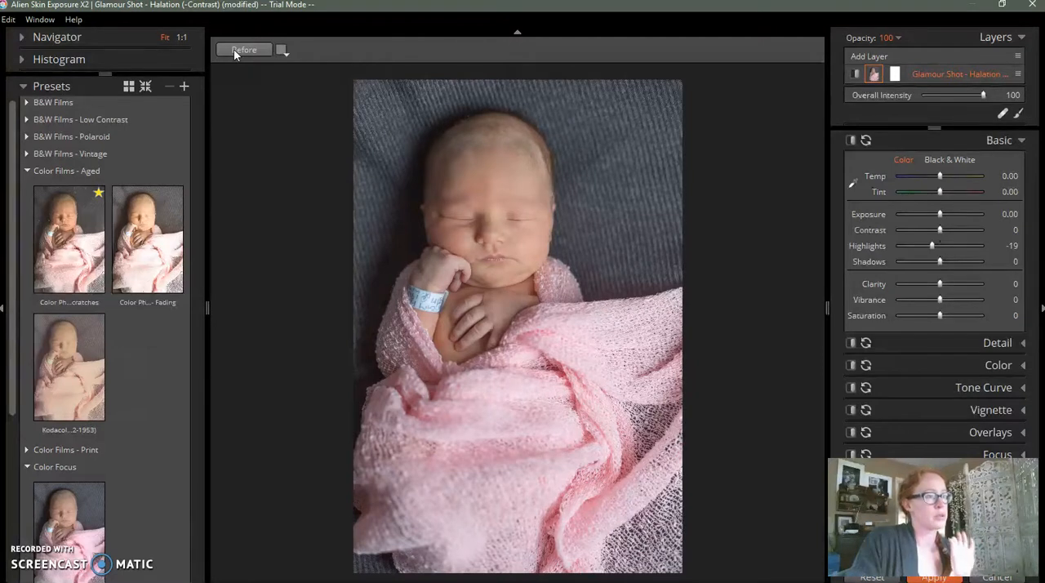
click(234, 49)
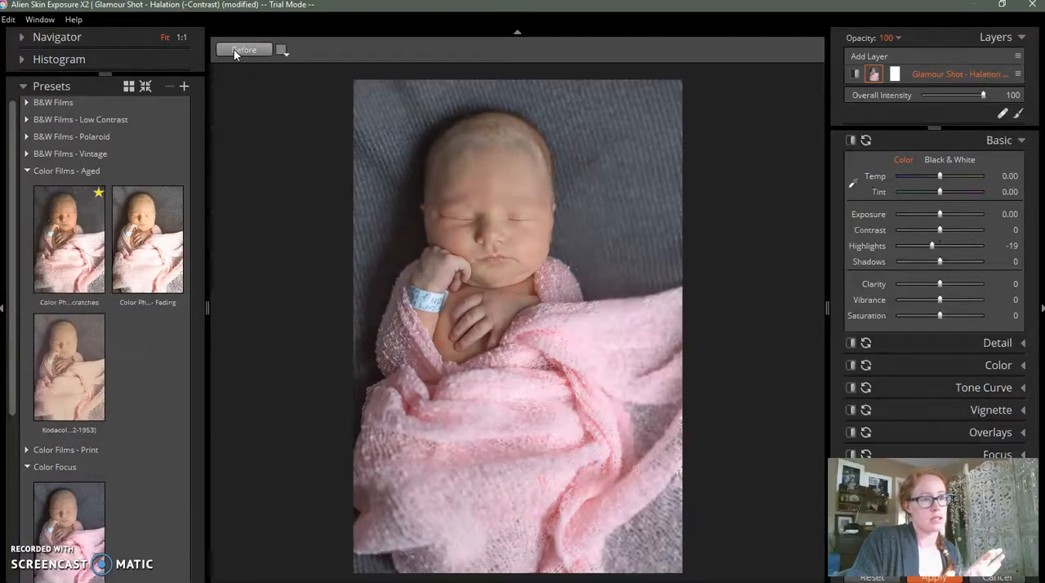
click(234, 50)
click(235, 50)
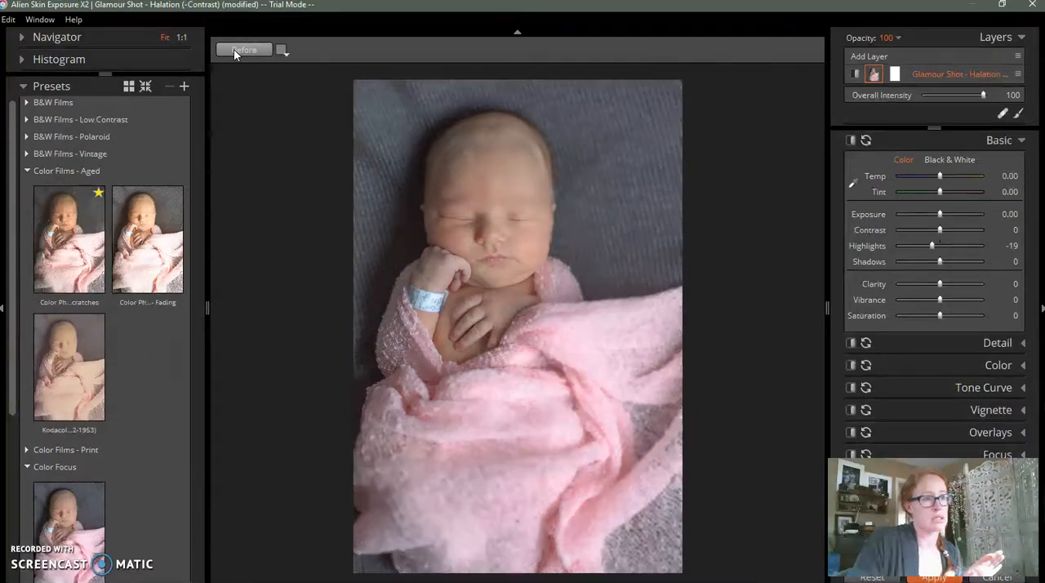
click(234, 52)
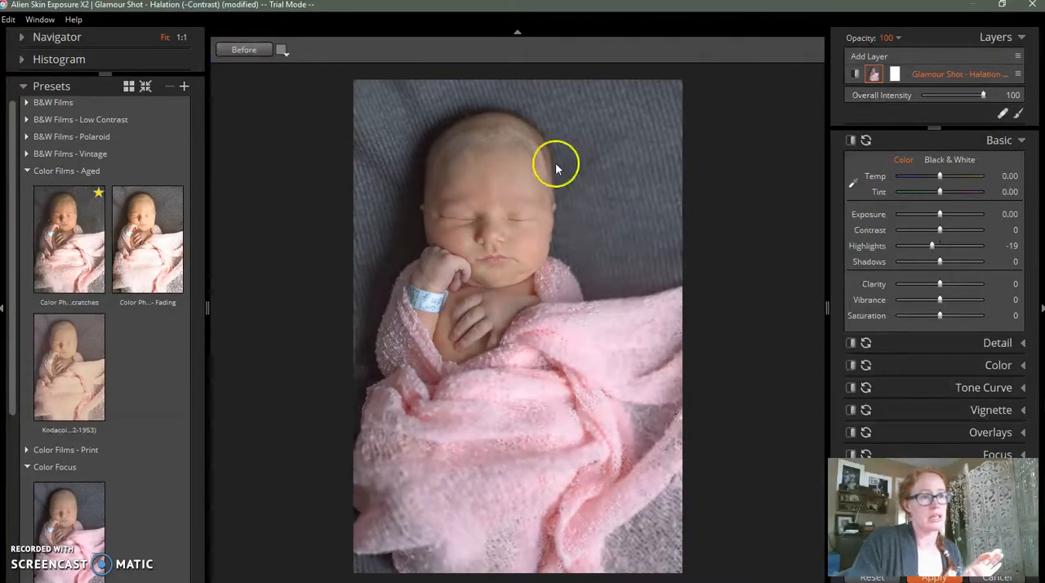
Set the Basic highlights to -22, check against the original photo, and collapse the Basic adjustments.
drag(933, 247, 931, 247)
click(234, 51)
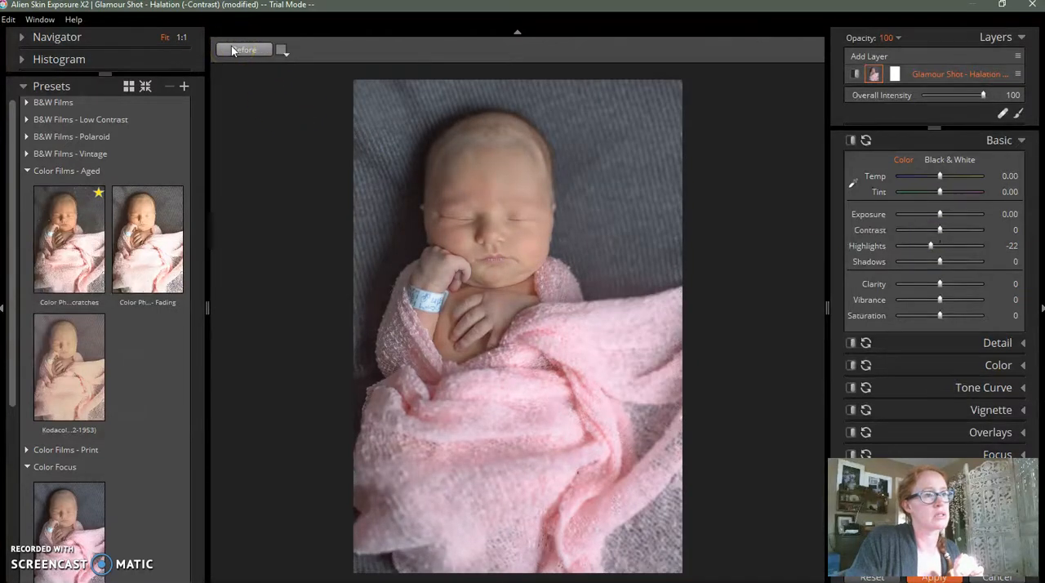
click(1021, 140)
Inspect the Bokeh settings and the focus region around the baby's face, comparing the photo with the Bokeh effect off and on.
click(1026, 321)
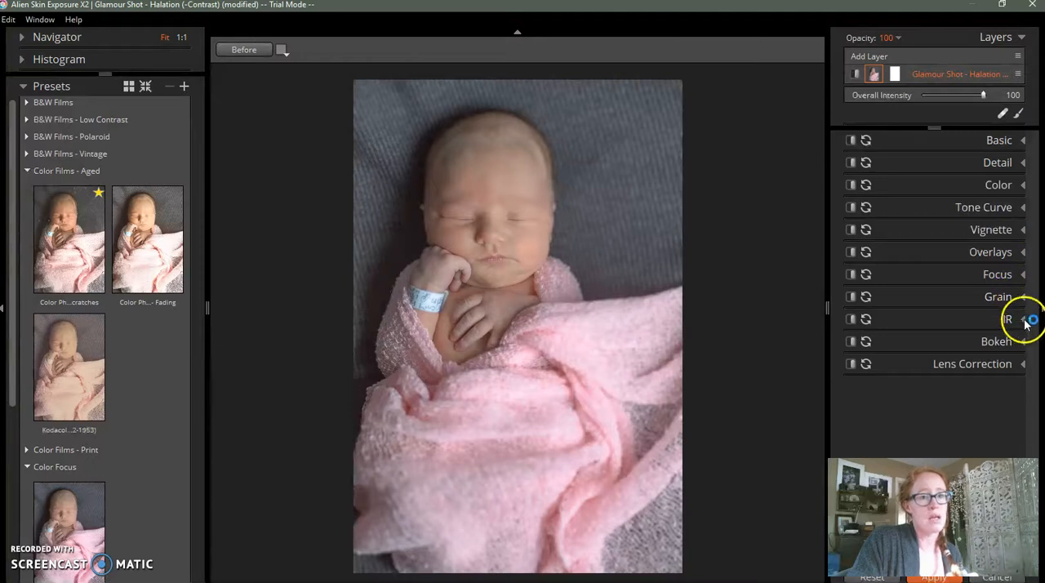
click(1025, 341)
drag(1033, 335, 1026, 427)
drag(418, 295, 501, 227)
click(850, 190)
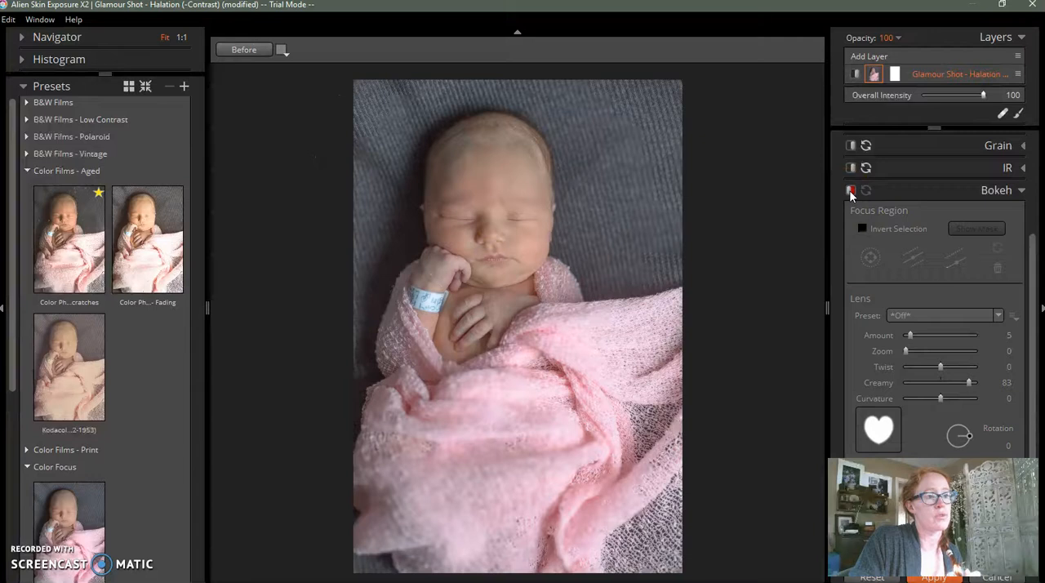
click(850, 190)
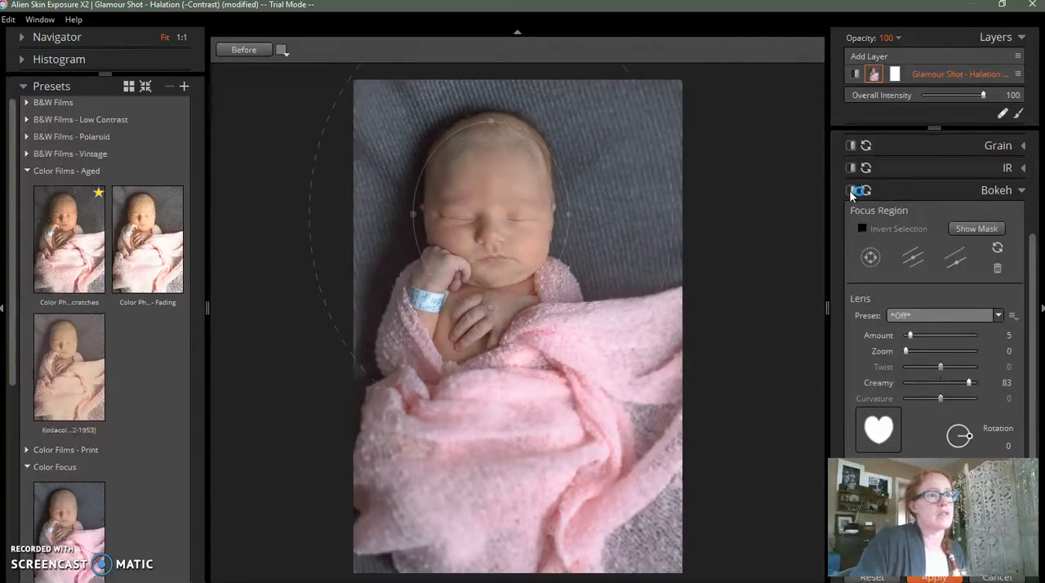
Try the Color Photo - Fading, Color Photo - Dust & Scratches and Kodacolor presets from the aged color films on the photo.
click(287, 316)
click(126, 279)
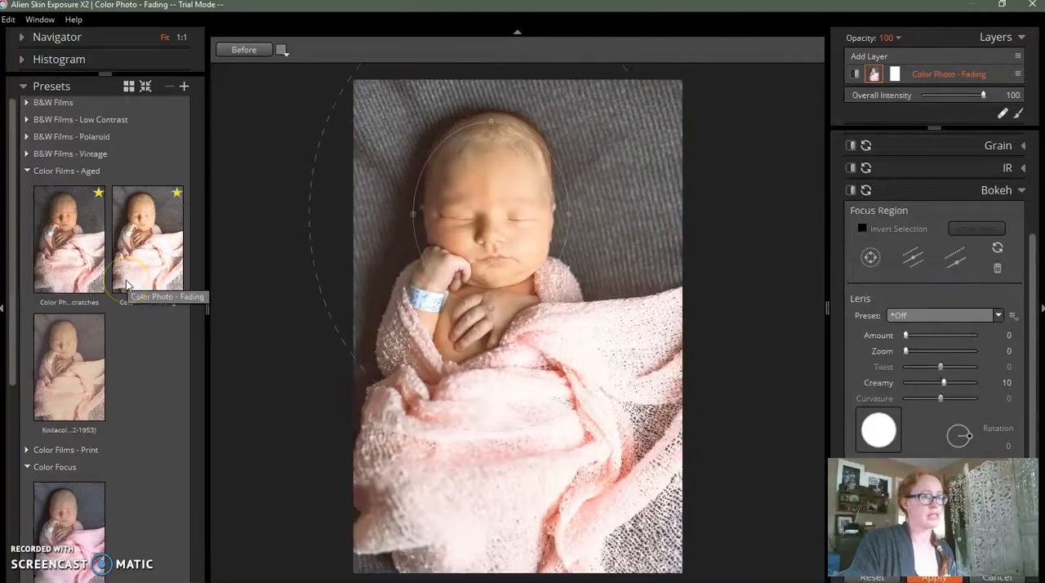
click(67, 276)
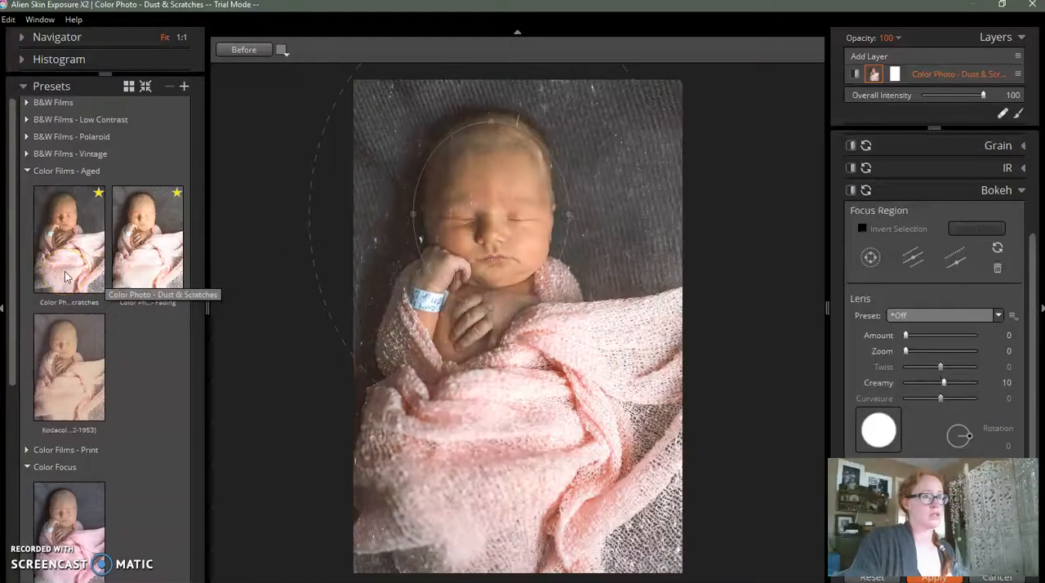
click(71, 371)
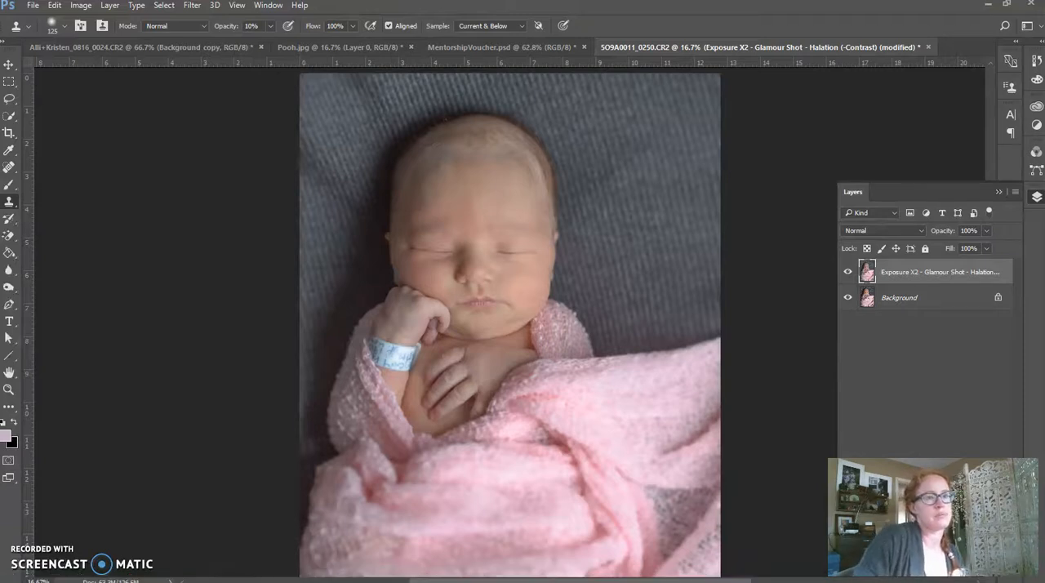
Deselect the Exposure X2 layer, then hide and reshow it to compare its effect with the Background.
click(948, 336)
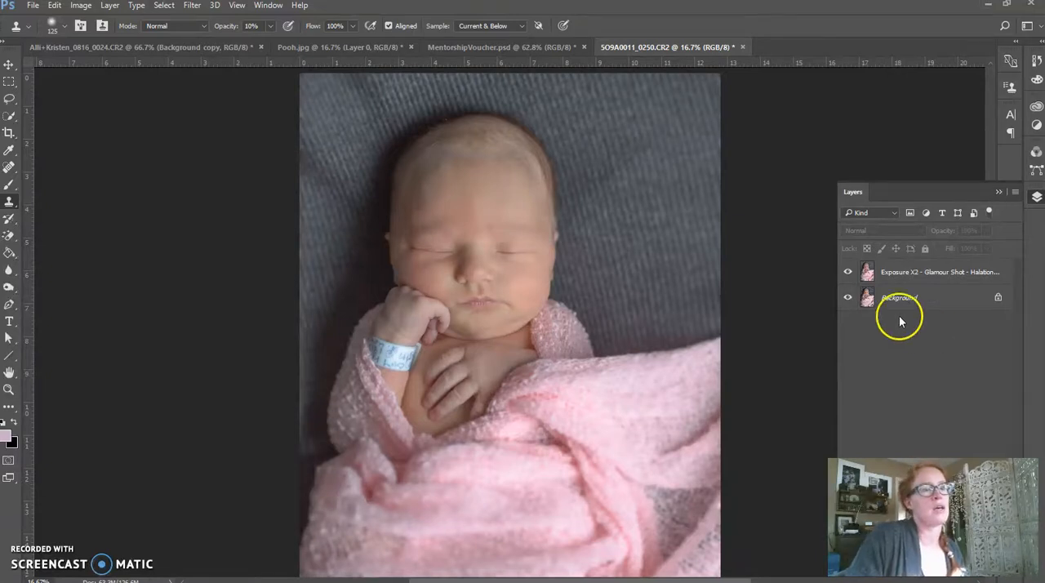
click(849, 273)
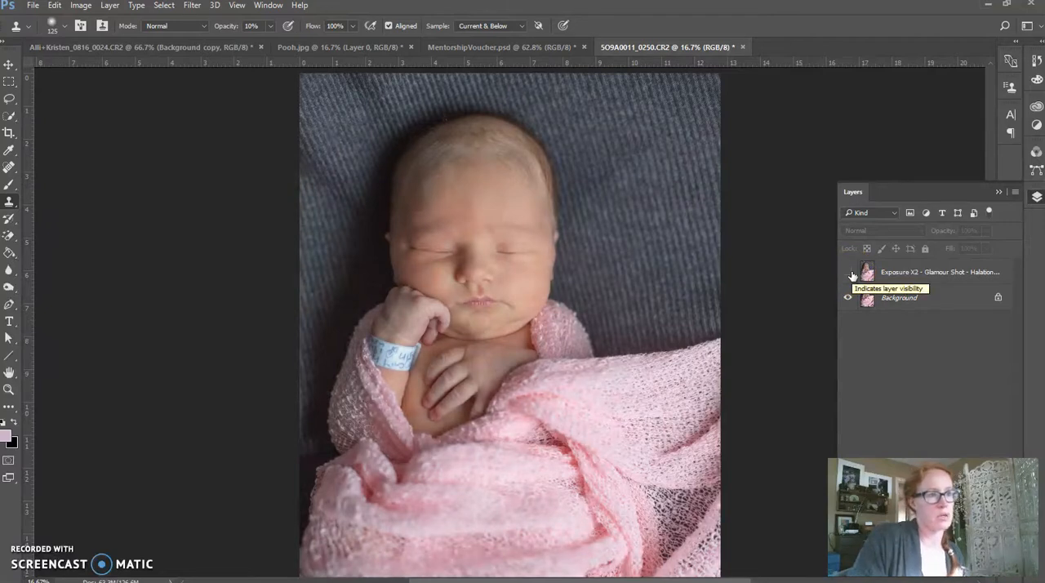
click(848, 273)
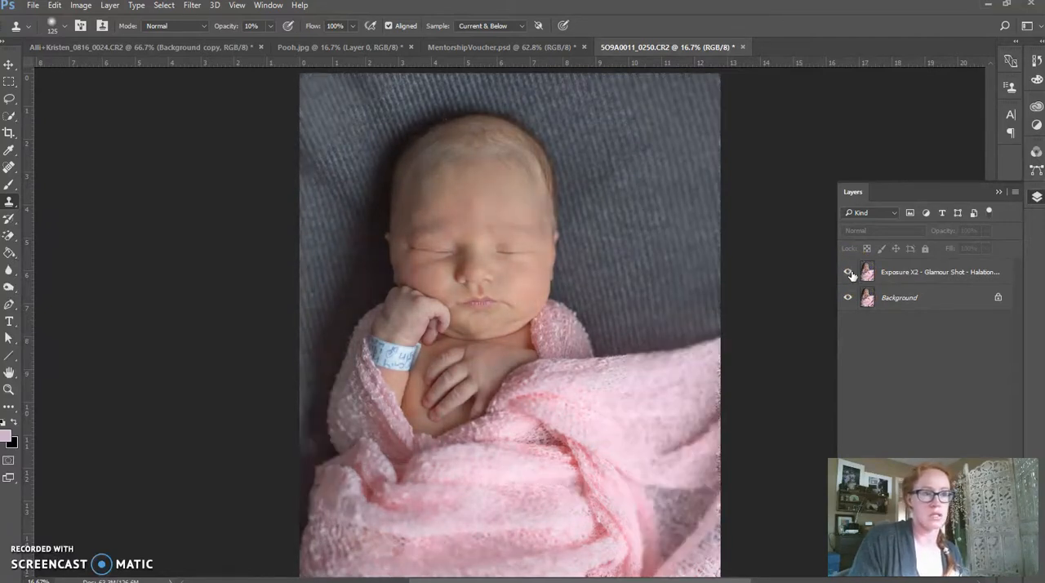
click(915, 355)
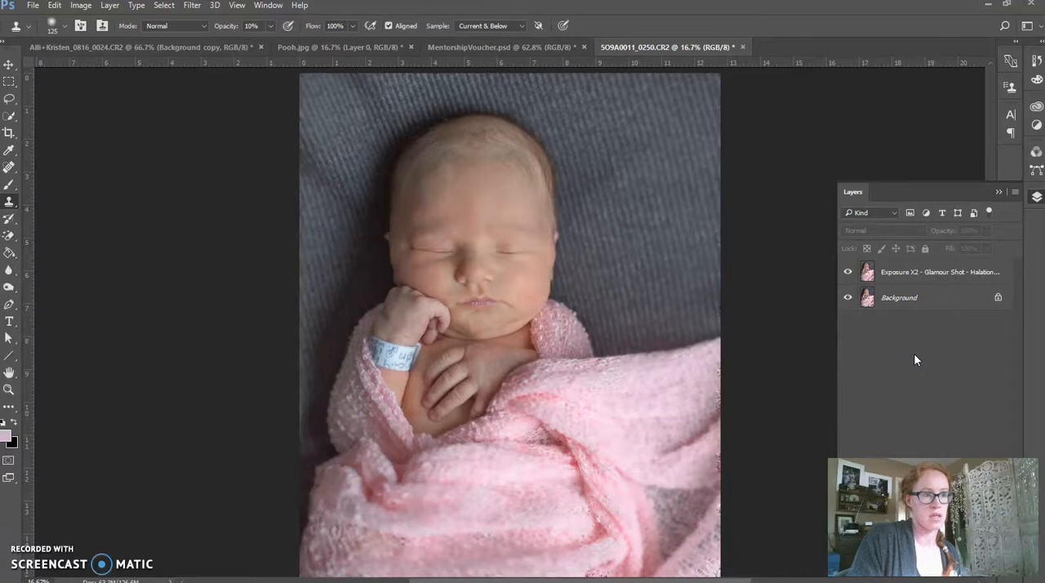